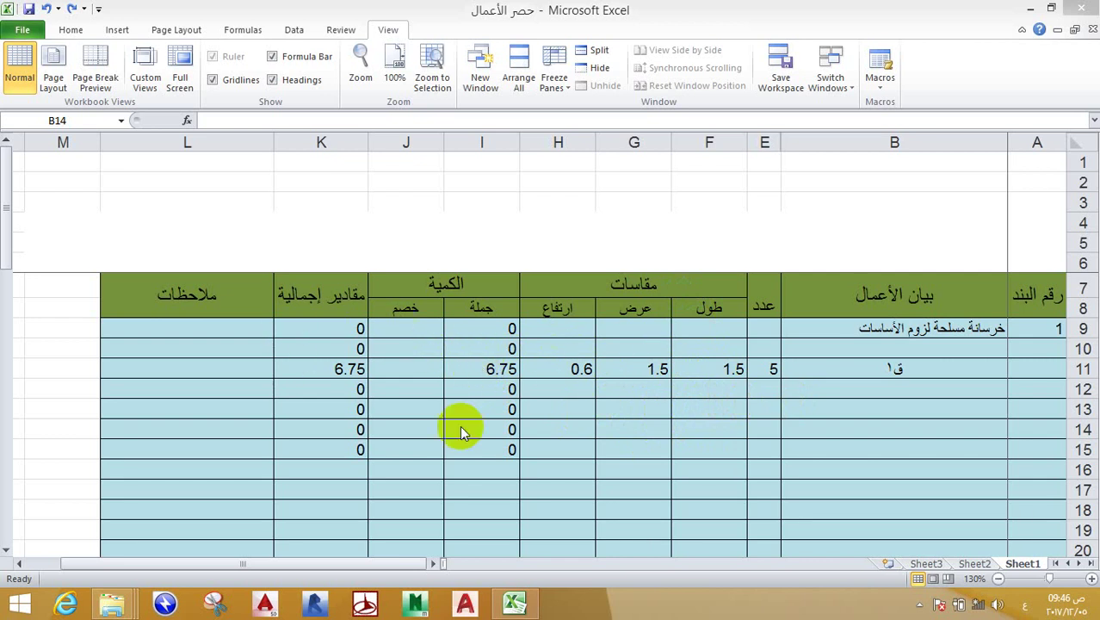
Step: Enter footing ق٢ in row 13: count 3, length 2, width 1.6, height 0.7, giving 6.72
left_click(894, 409)
type("سي")
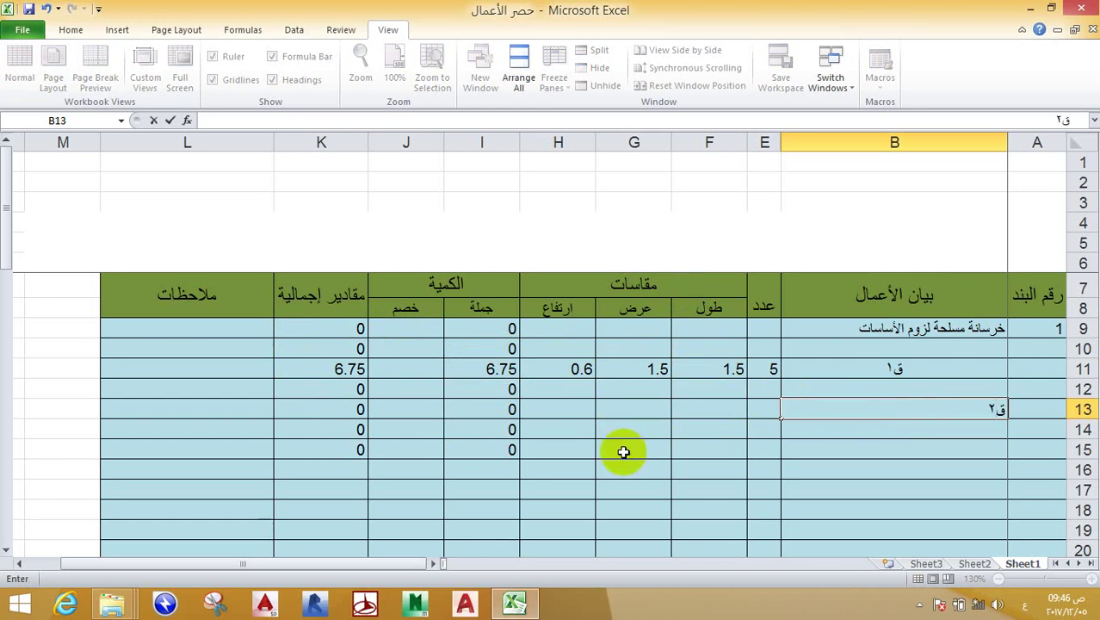
left_click(762, 409)
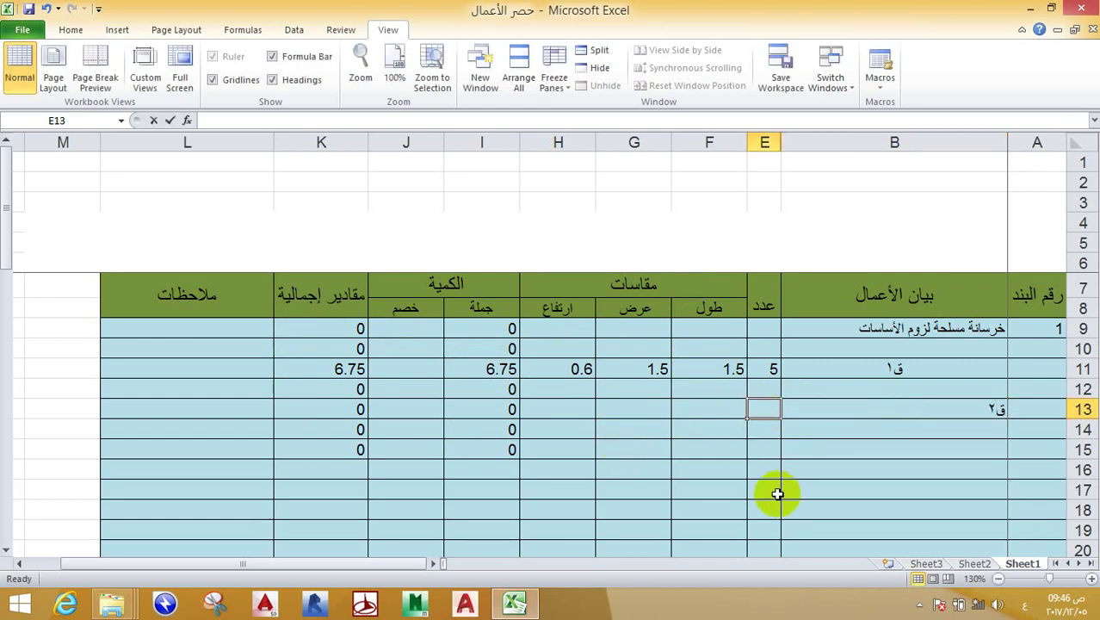
type("3")
left_click(711, 409)
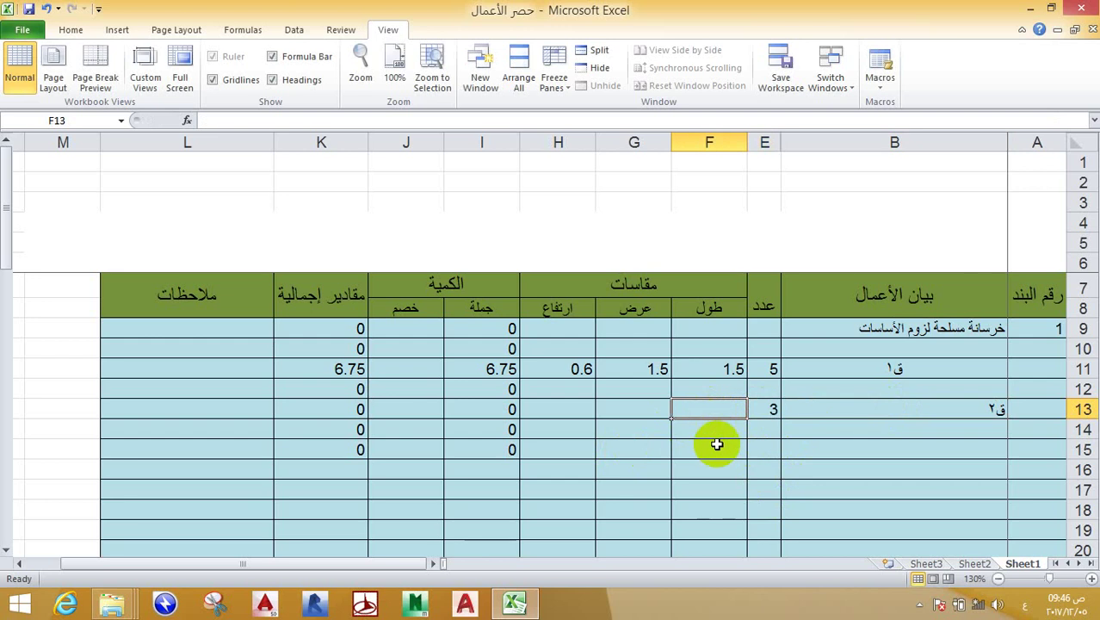
type("2")
key("Tab")
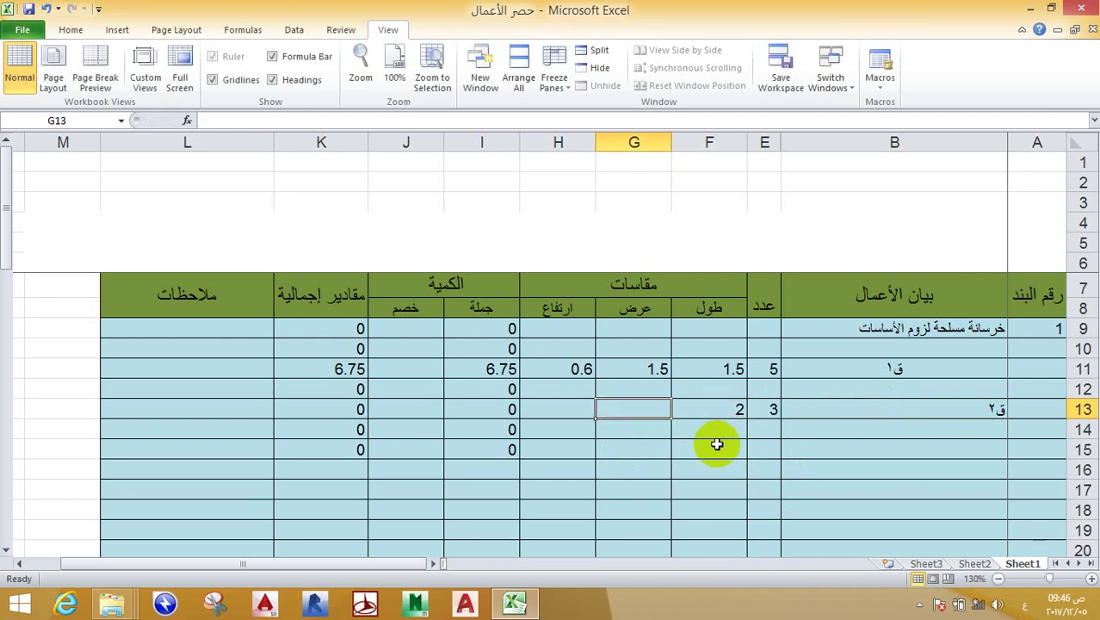
type("1.6")
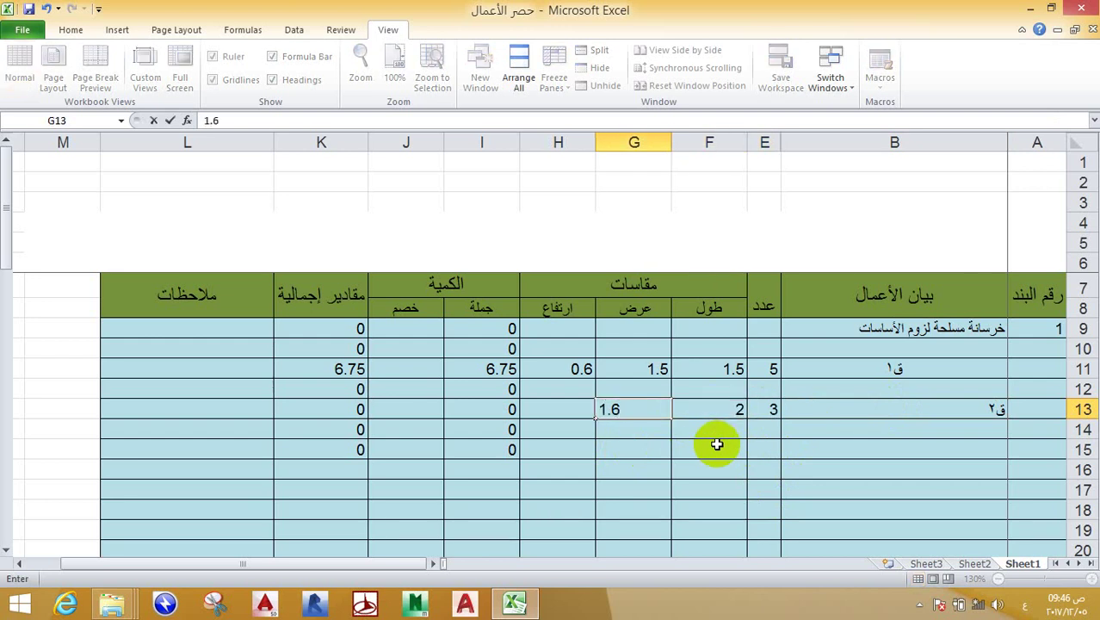
key("Tab")
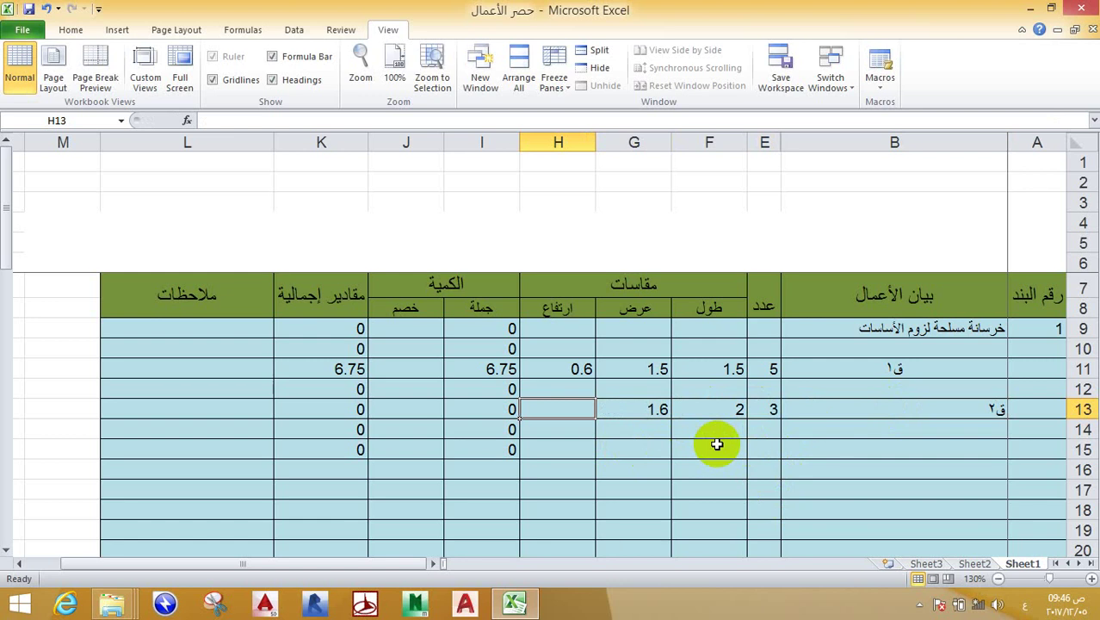
type(".7")
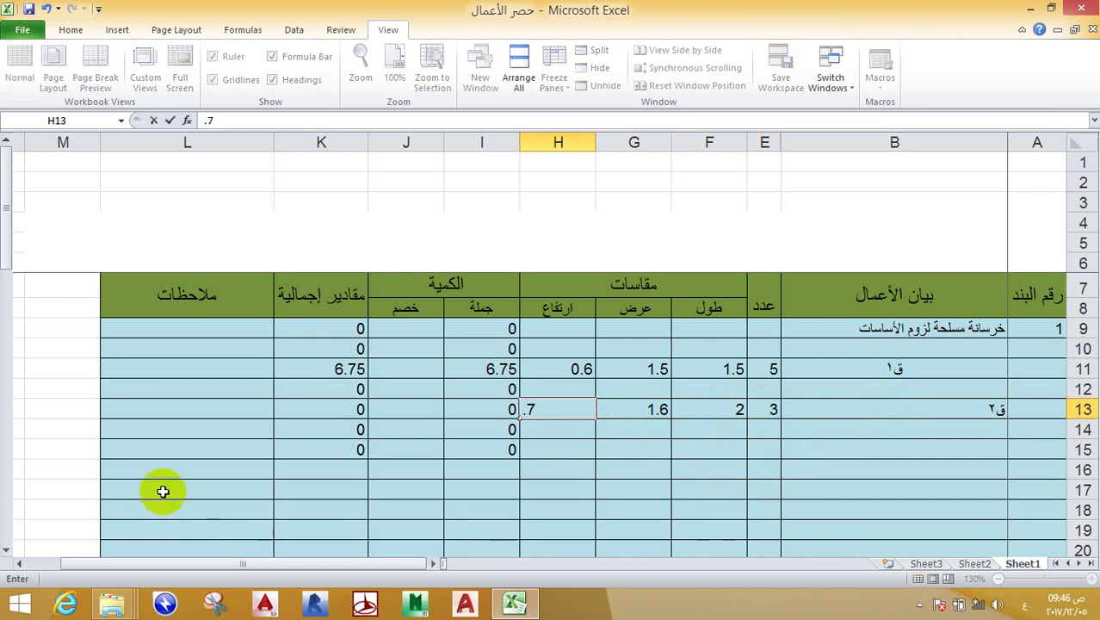
left_click(176, 488)
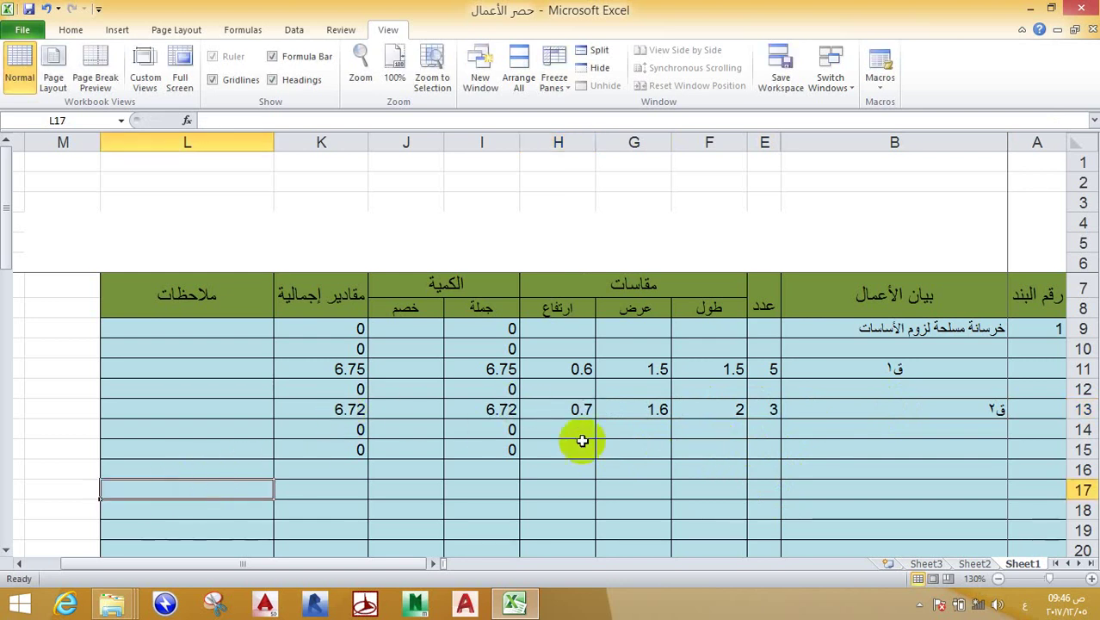
Step: Go down to row 50, the table's bottom row, and make it taller
scroll(714, 395, "down", 3)
scroll(862, 419, "up", 3)
left_click(884, 368)
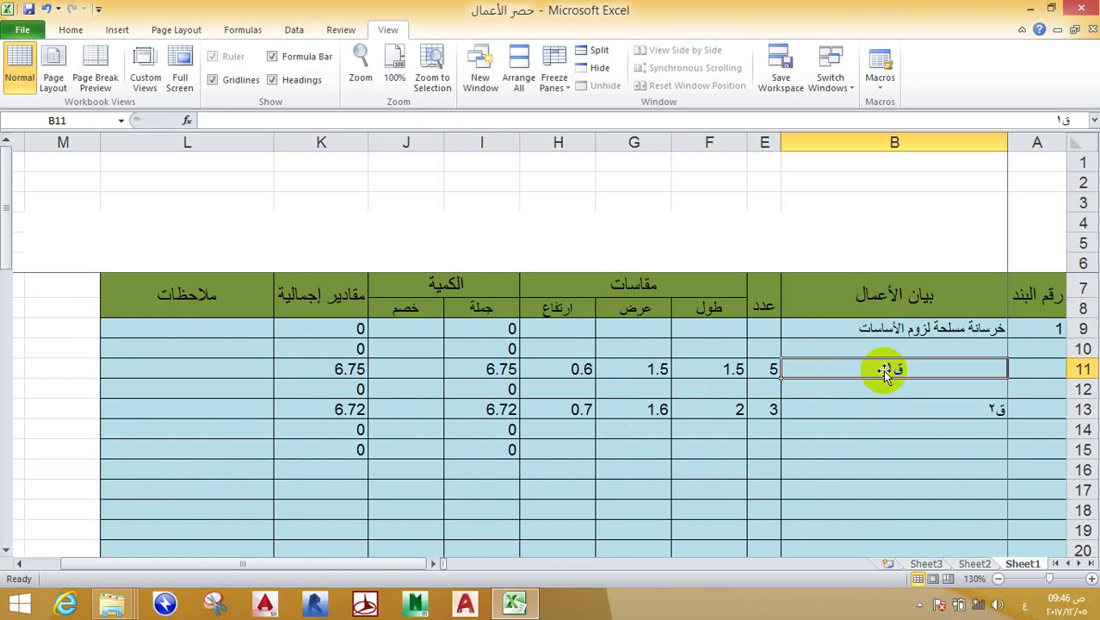
left_click(898, 389)
left_click(903, 447)
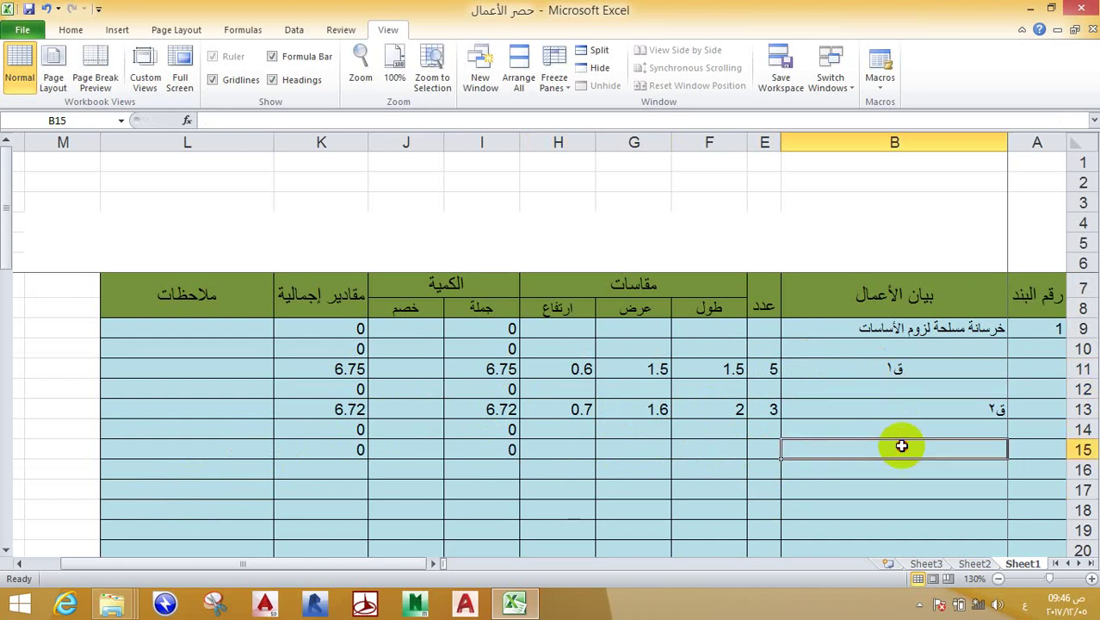
left_click(902, 528)
scroll(432, 383, "down", 3)
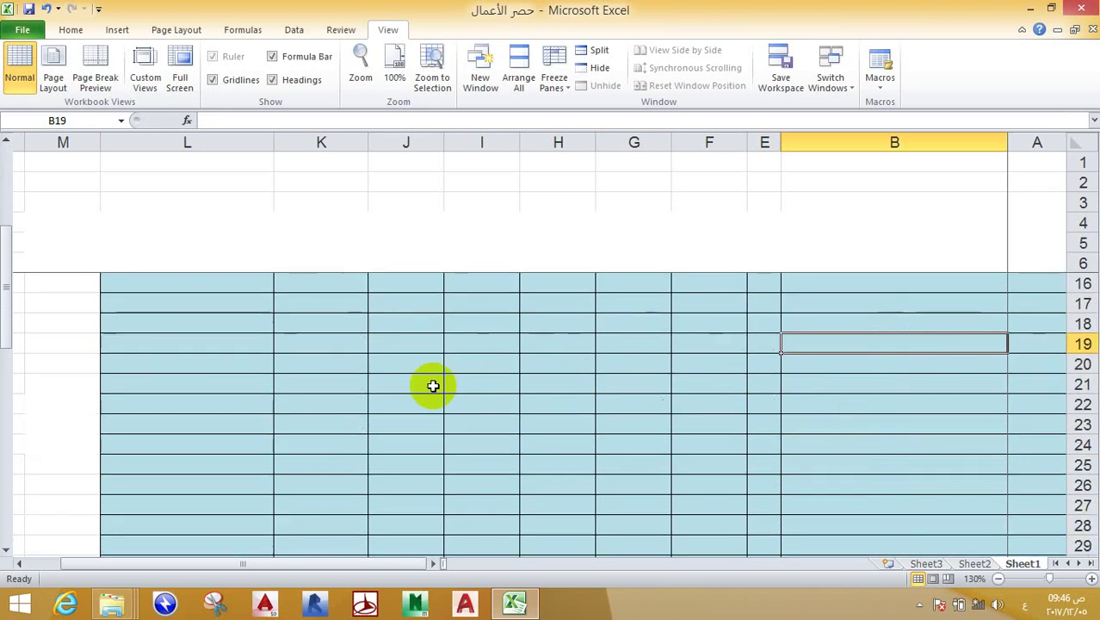
scroll(431, 383, "down", 6)
scroll(422, 400, "down", 3)
left_click(344, 425)
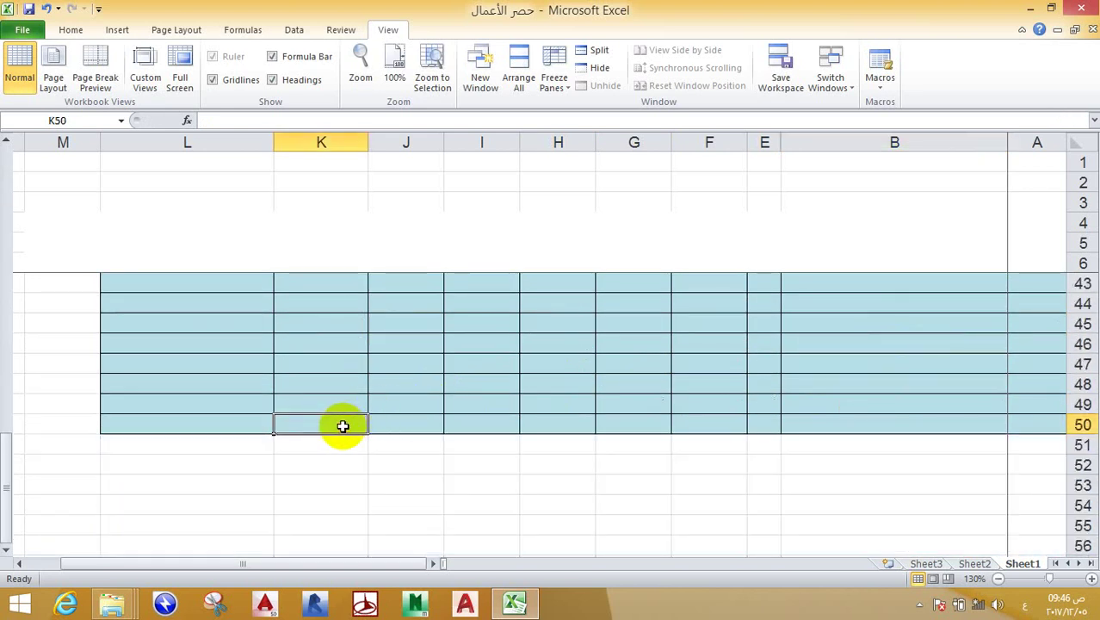
scroll(344, 429, "up", 6)
scroll(344, 425, "up", 6)
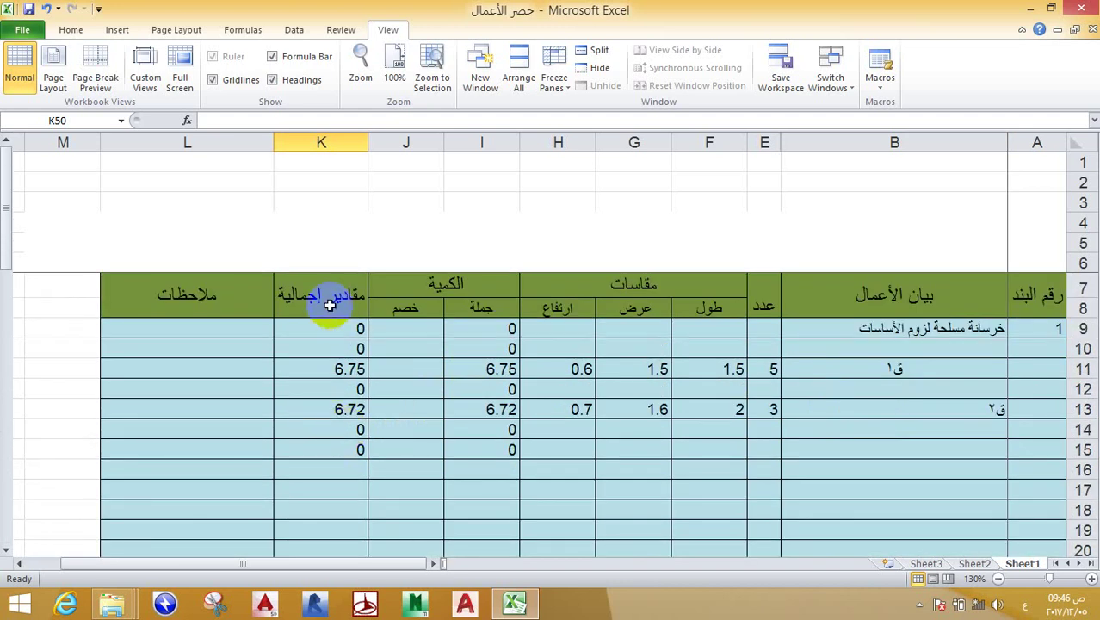
scroll(331, 346, "down", 5)
scroll(330, 346, "down", 7)
scroll(330, 353, "down", 1)
scroll(330, 356, "up", 3)
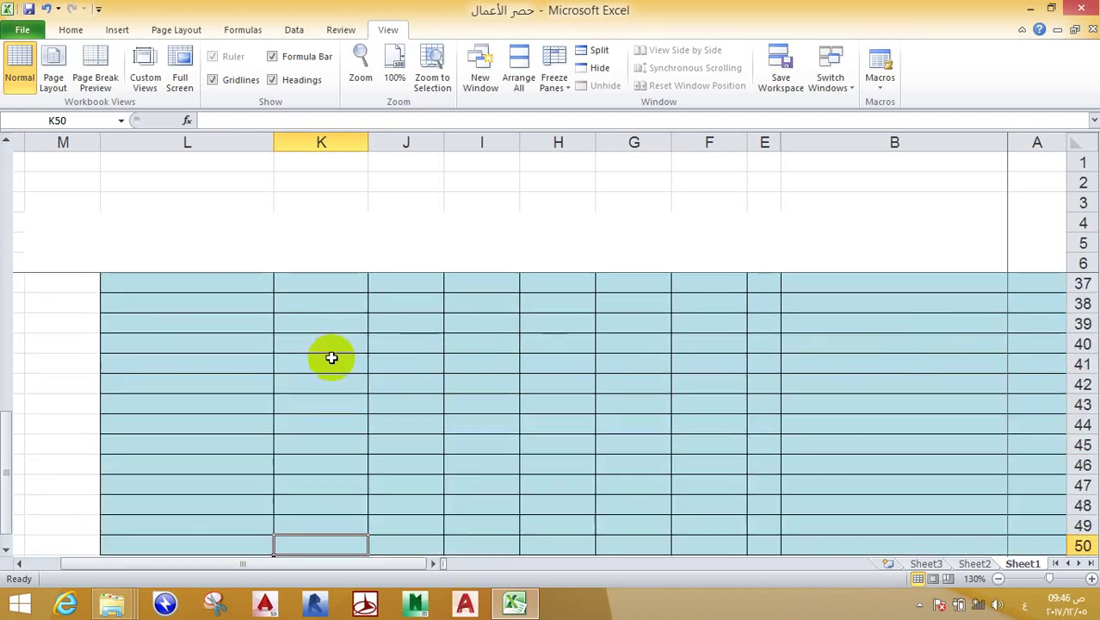
scroll(331, 370, "down", 1)
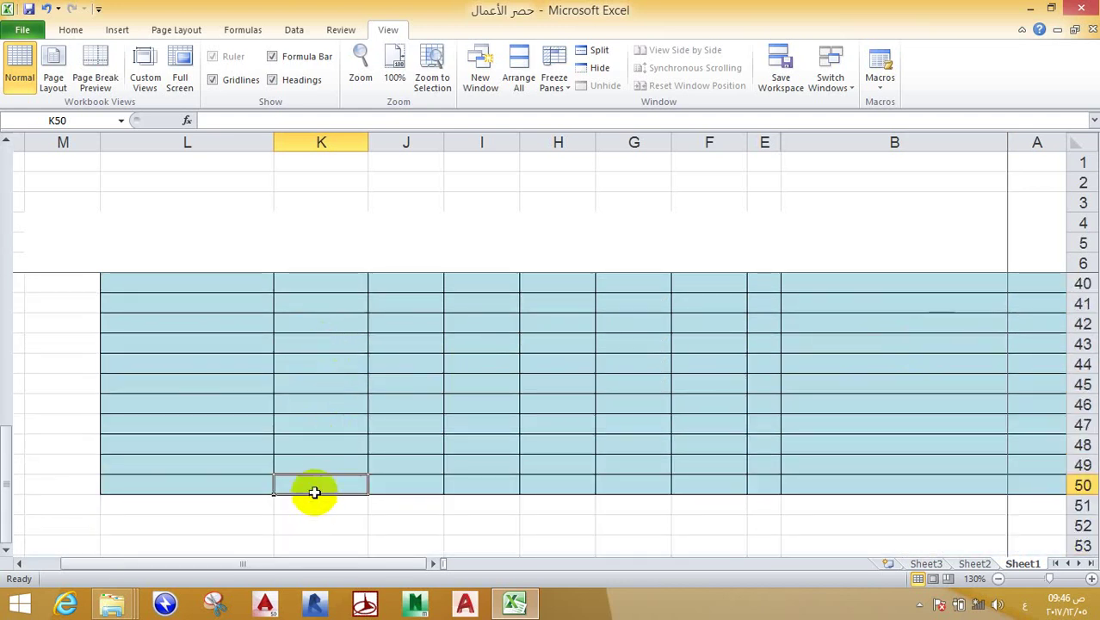
left_click(1033, 481)
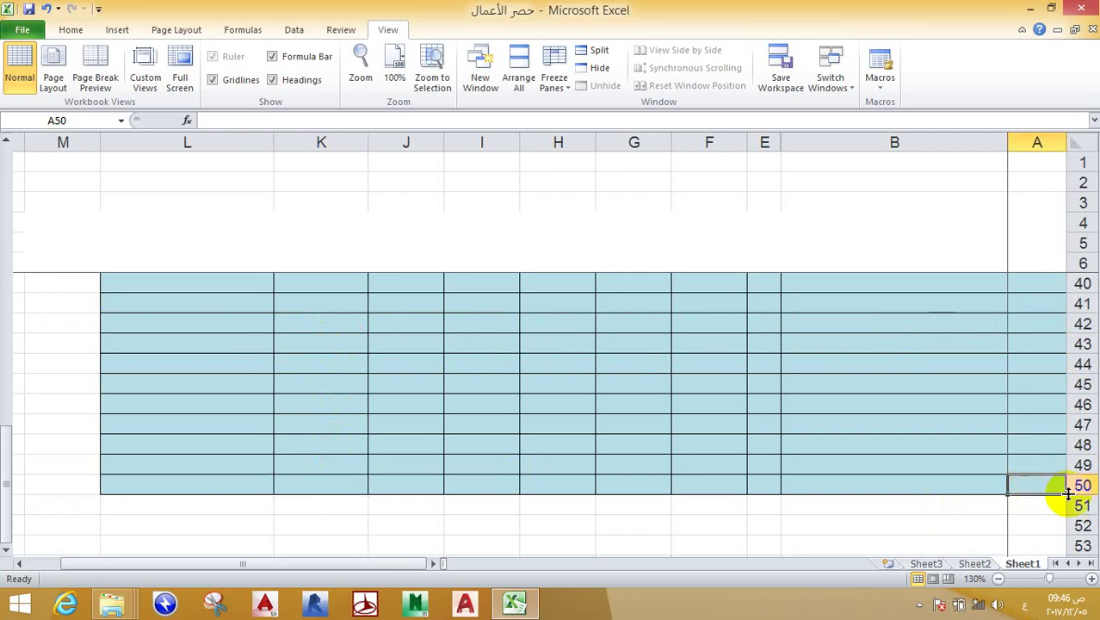
left_click_drag(1076, 494, 1060, 508)
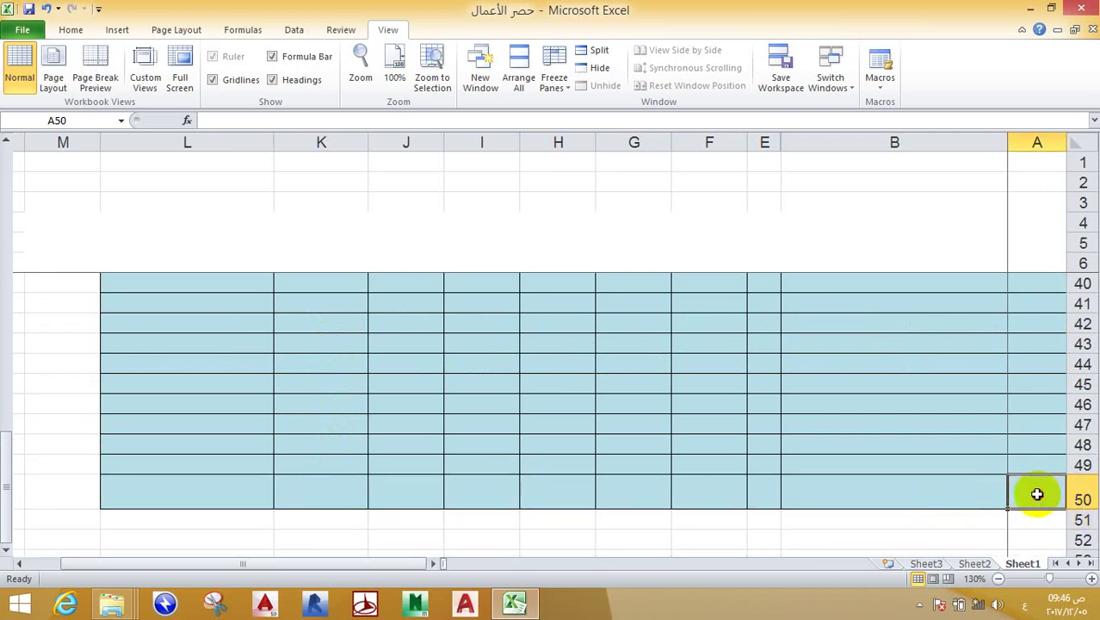
Step: Label cell A50 إجمالي to mark the total row
double_click(1040, 494)
type("إجمالي")
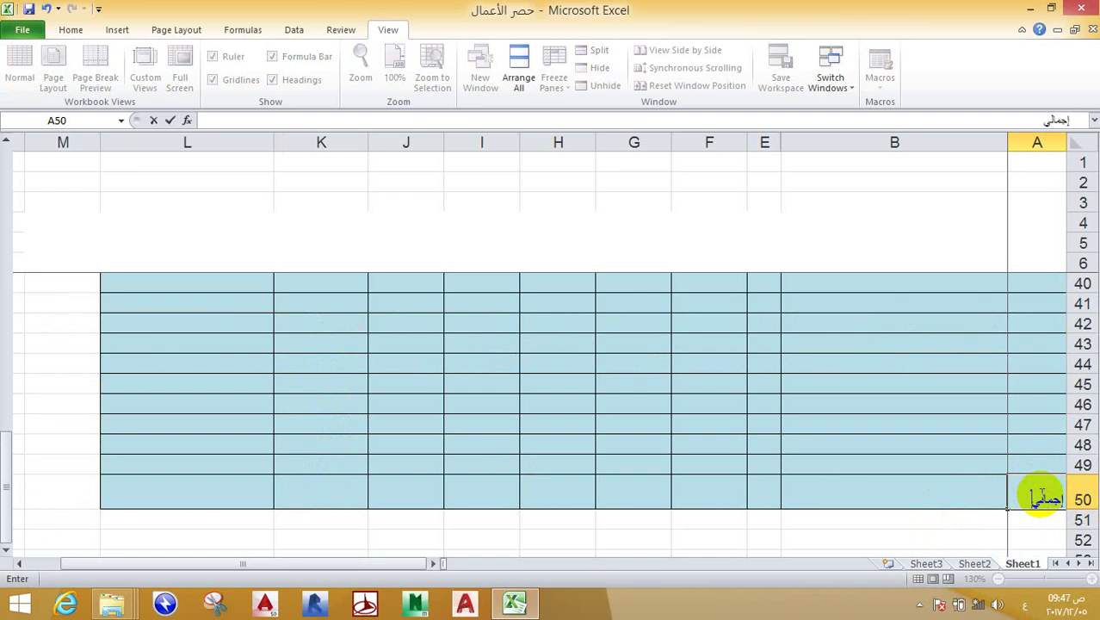
left_click(320, 489)
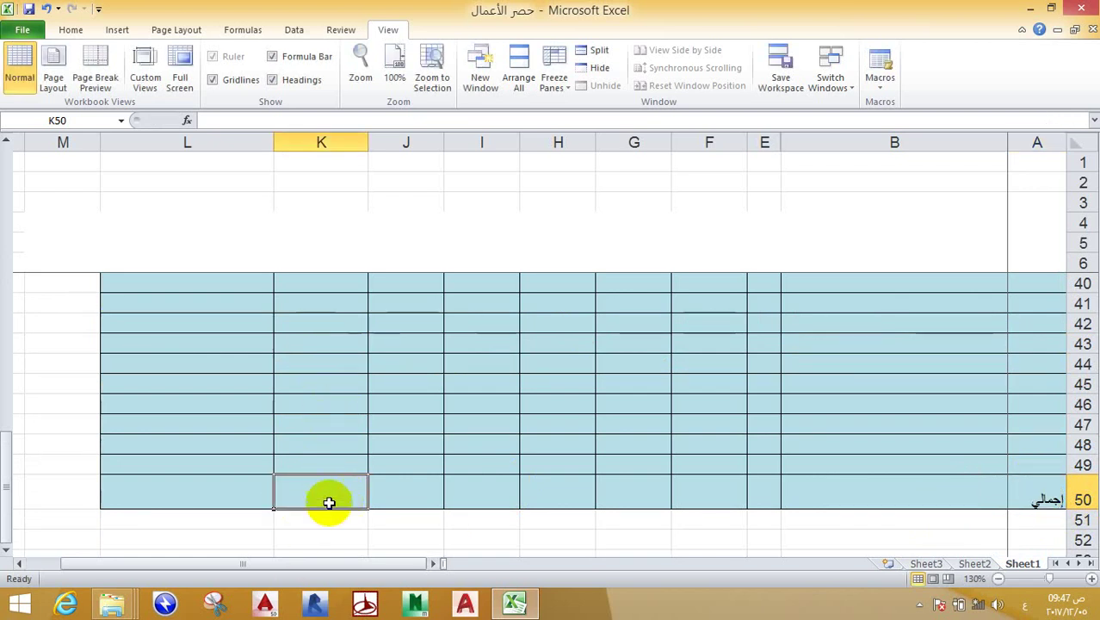
scroll(336, 469, "up", 6)
scroll(348, 454, "up", 5)
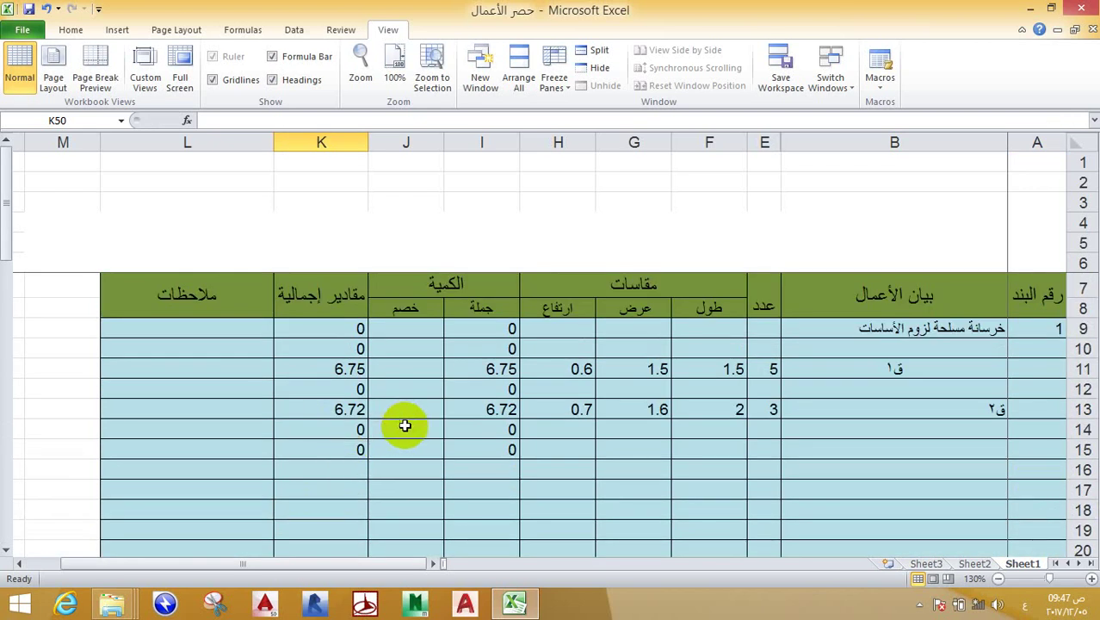
Step: Enter 4 as the count, length, width and height in row 17 (E17:H17)
left_click_drag(504, 328, 495, 428)
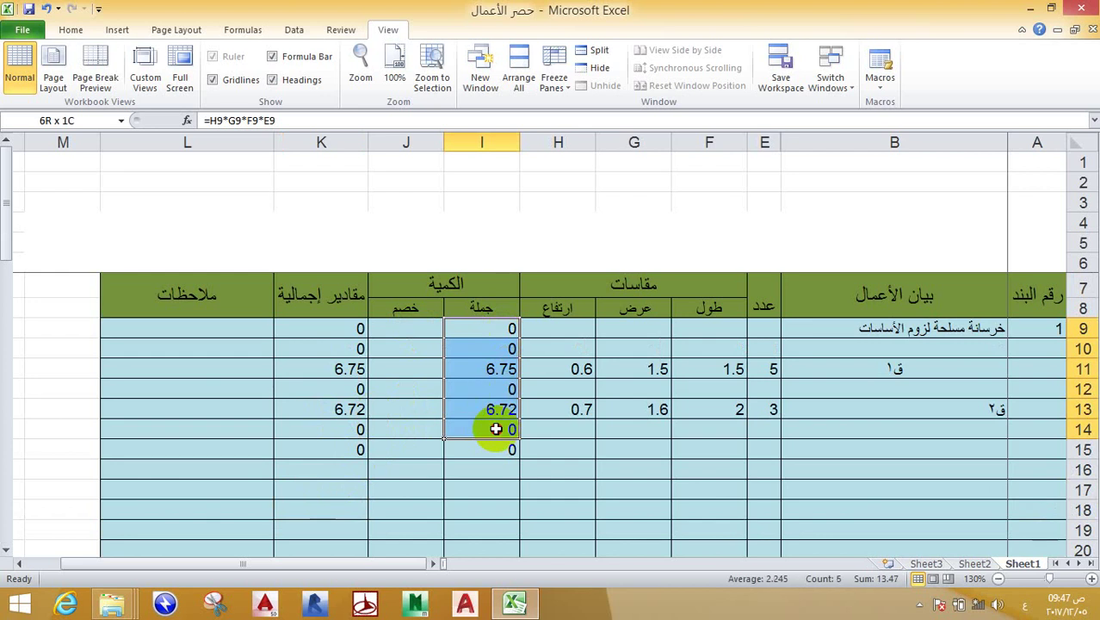
left_click(891, 487)
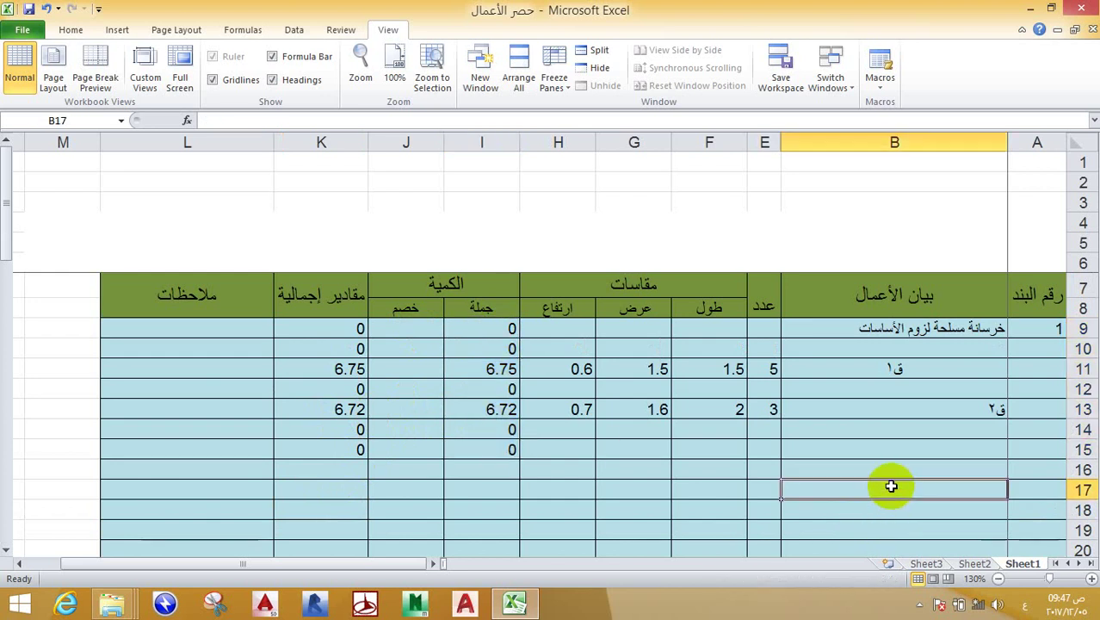
left_click(764, 491)
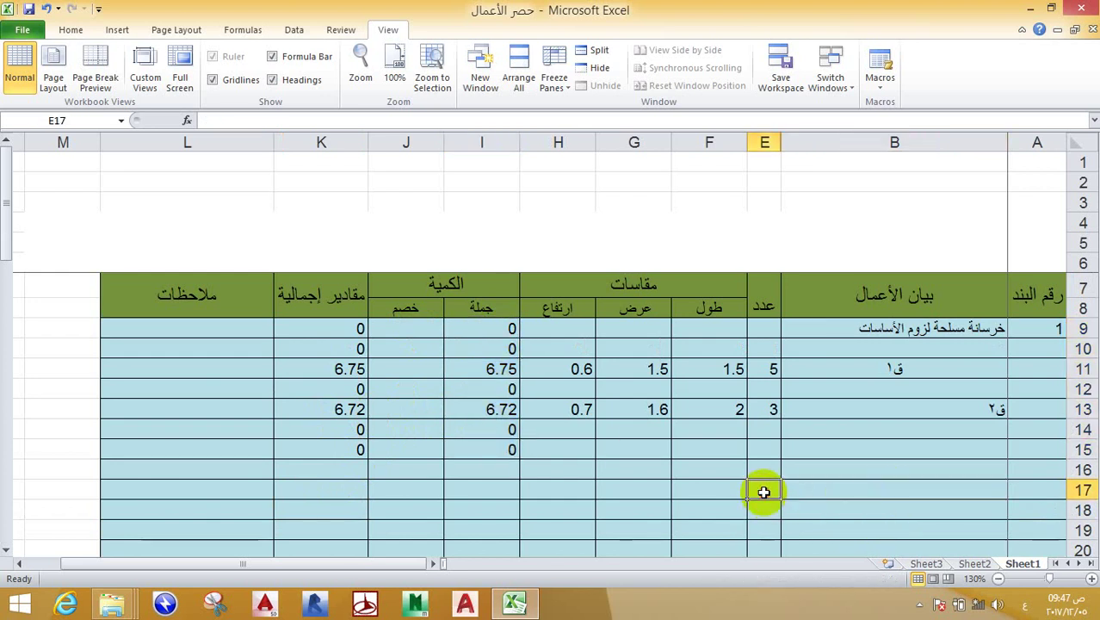
type("4")
left_click(712, 489)
type("4")
left_click(643, 489)
type("4")
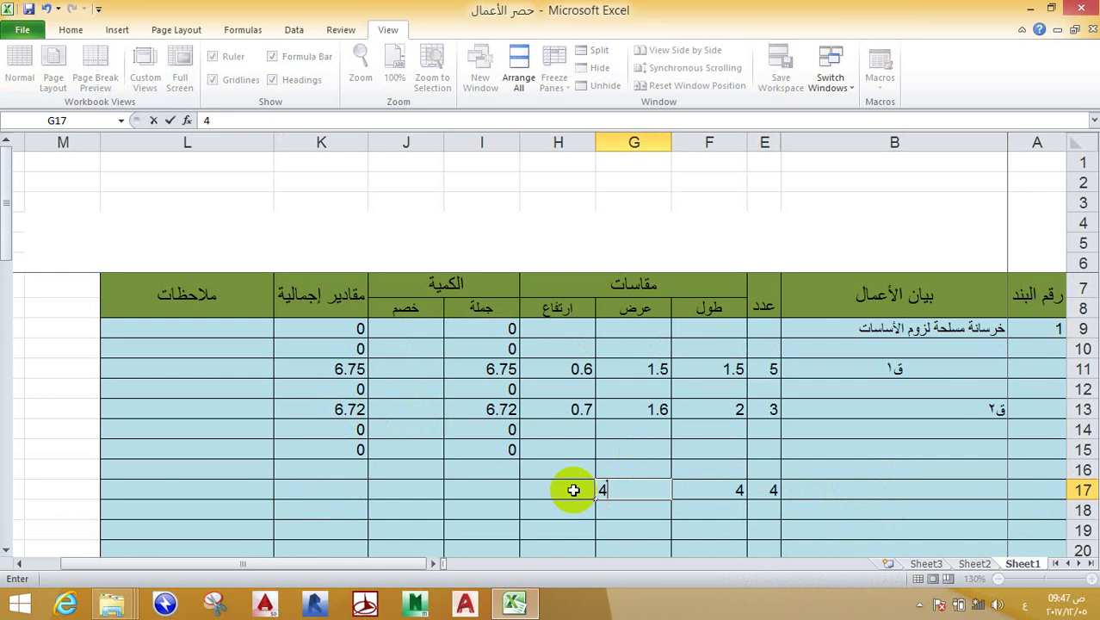
left_click(573, 489)
type("4")
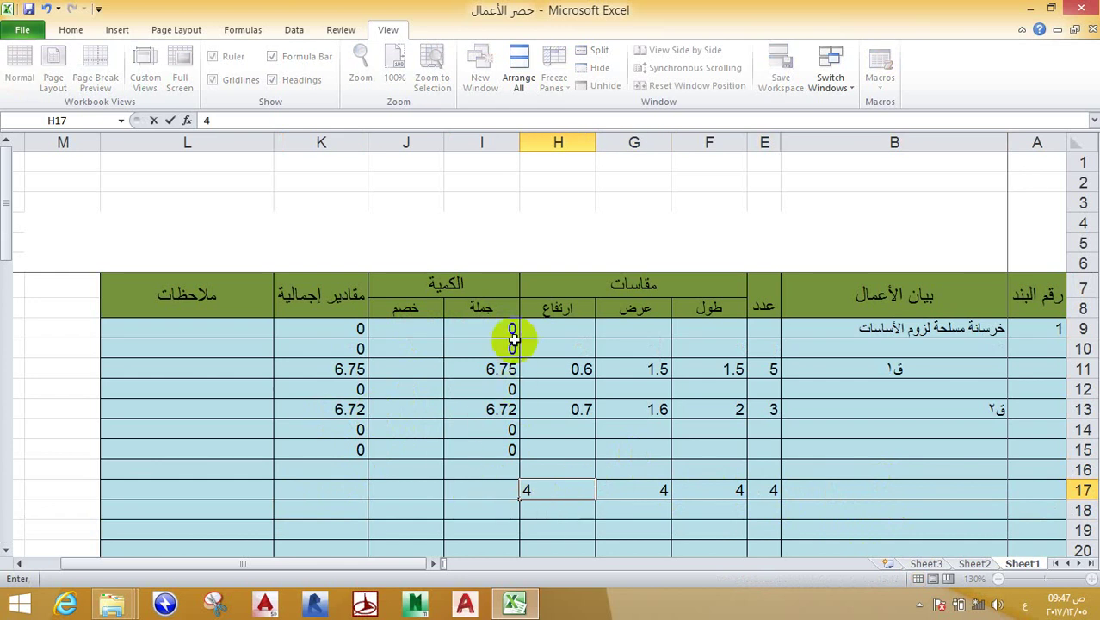
Step: Fill the quantity formula from I9:I15 down column I, giving 256 in row 17
left_click_drag(504, 334, 493, 443)
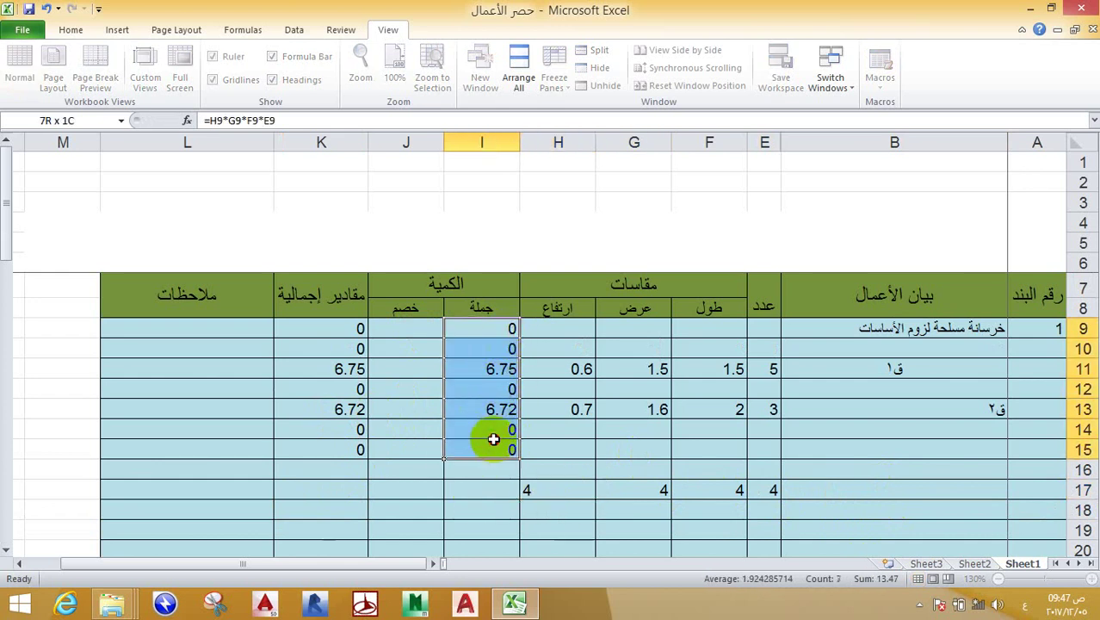
scroll(499, 368, "down", 1)
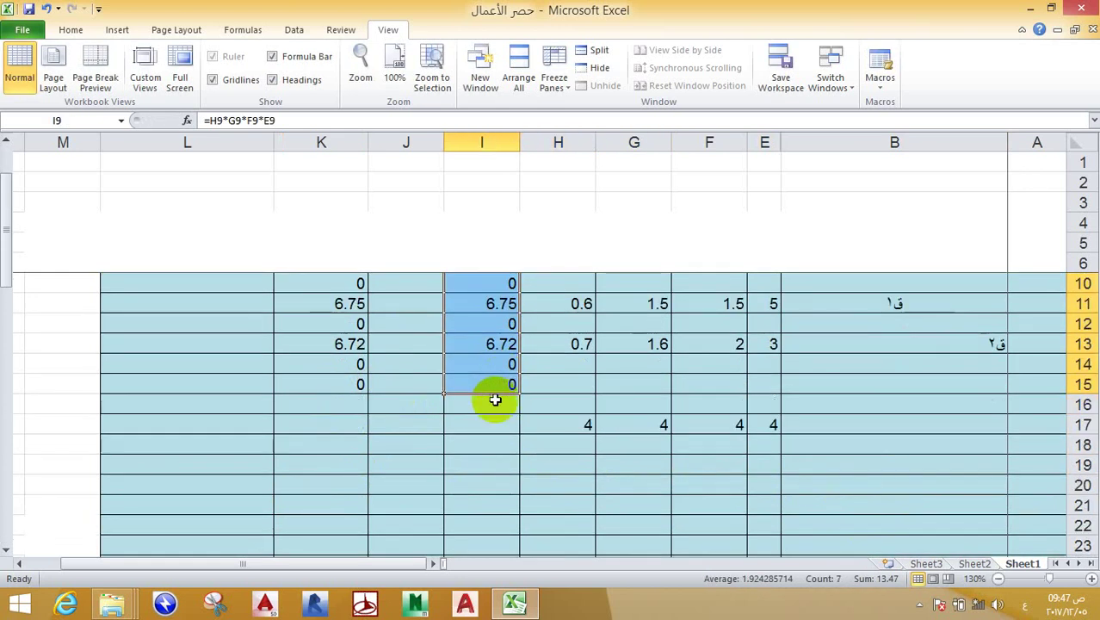
mouse_move(444, 395)
left_mouse_down()
mouse_move(449, 592)
mouse_move(466, 461)
left_mouse_up()
scroll(466, 462, "up", 11)
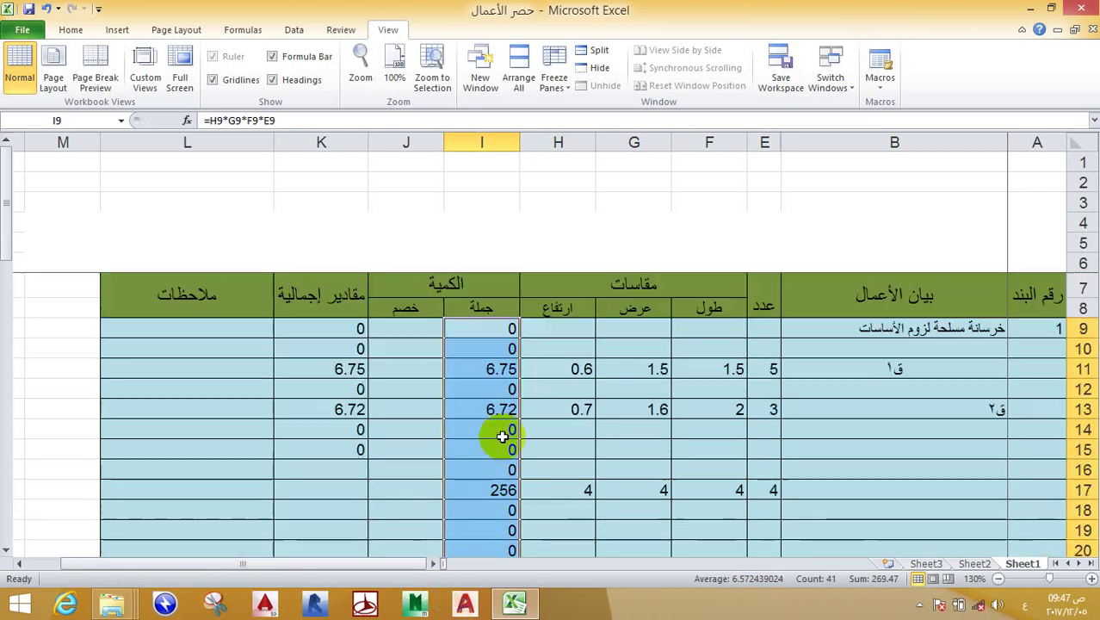
left_click(570, 492)
left_click(499, 497)
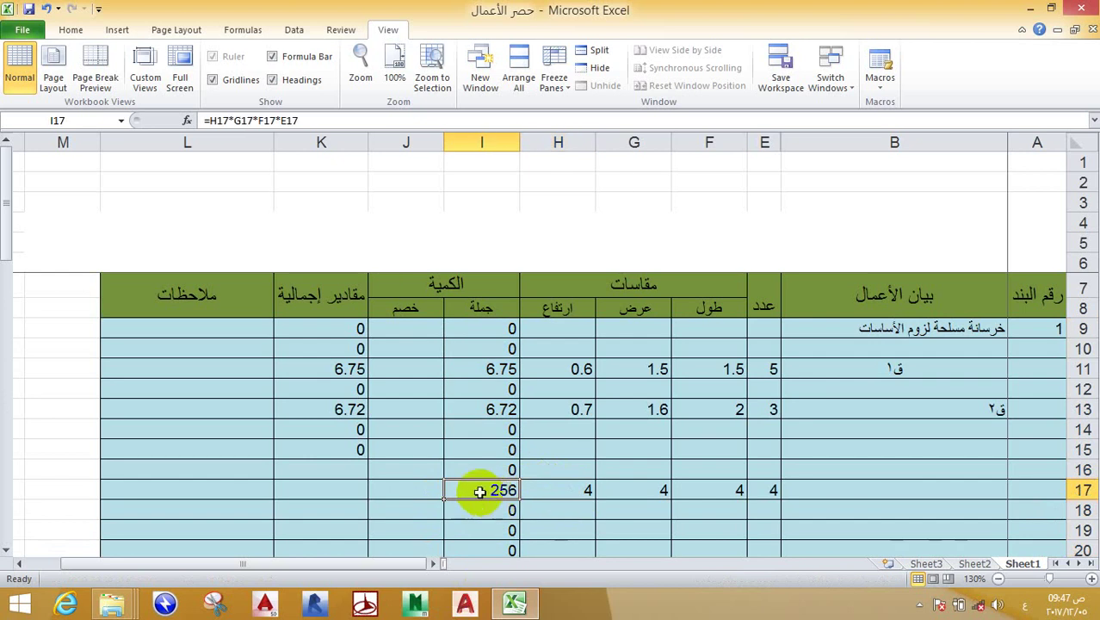
left_click(344, 489)
Step: Fill the net quantity formula from K9:K15 down column K to row 50
left_click_drag(358, 327, 329, 450)
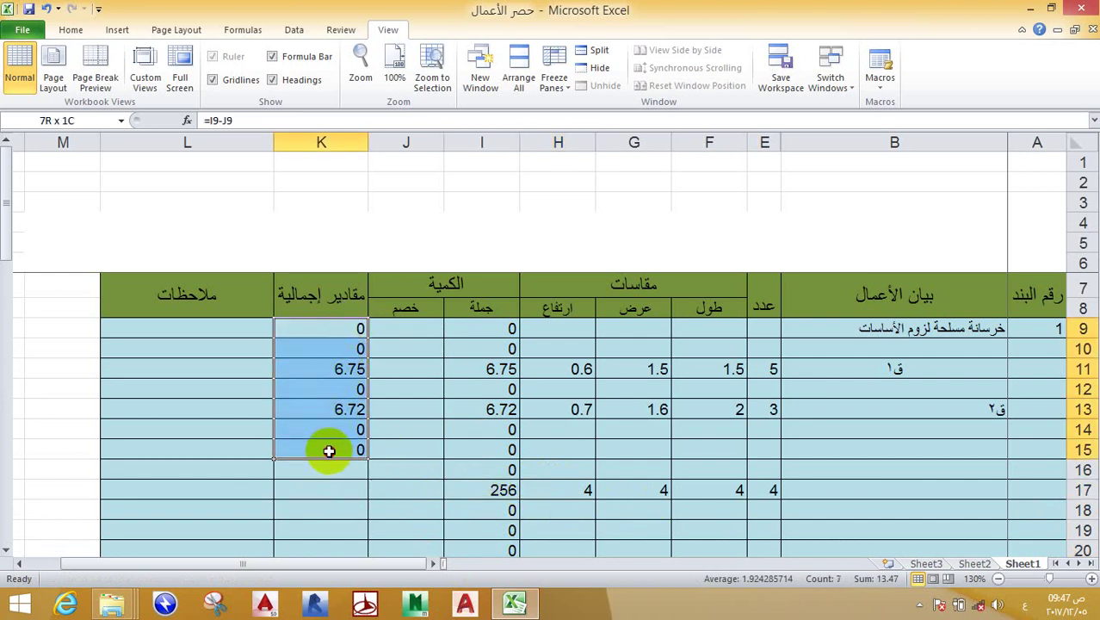
scroll(327, 444, "down", 1)
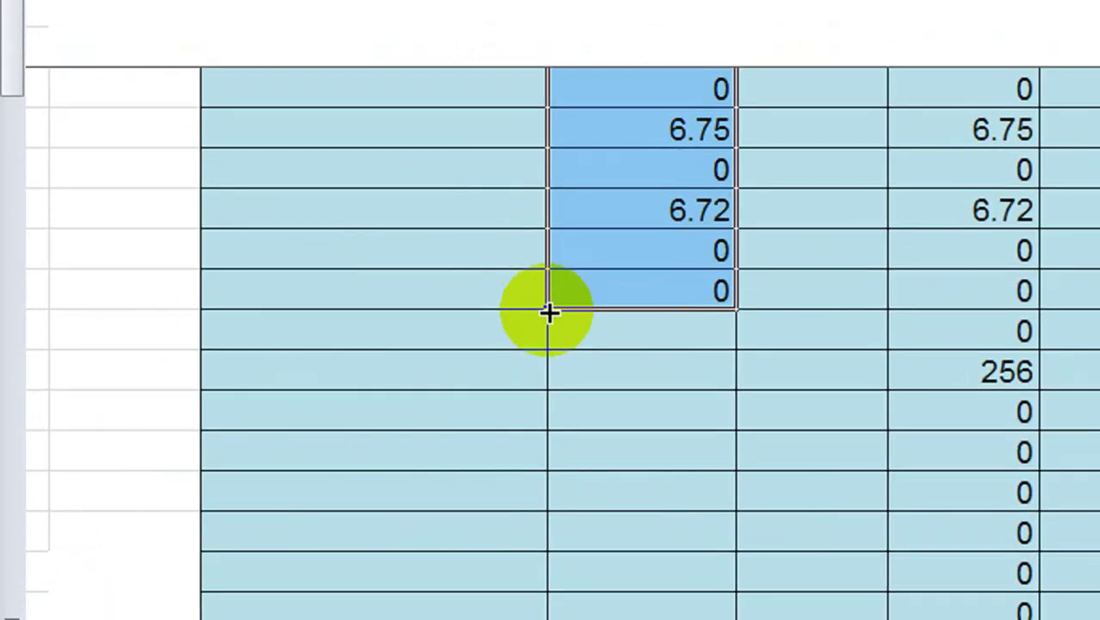
double_click(549, 310)
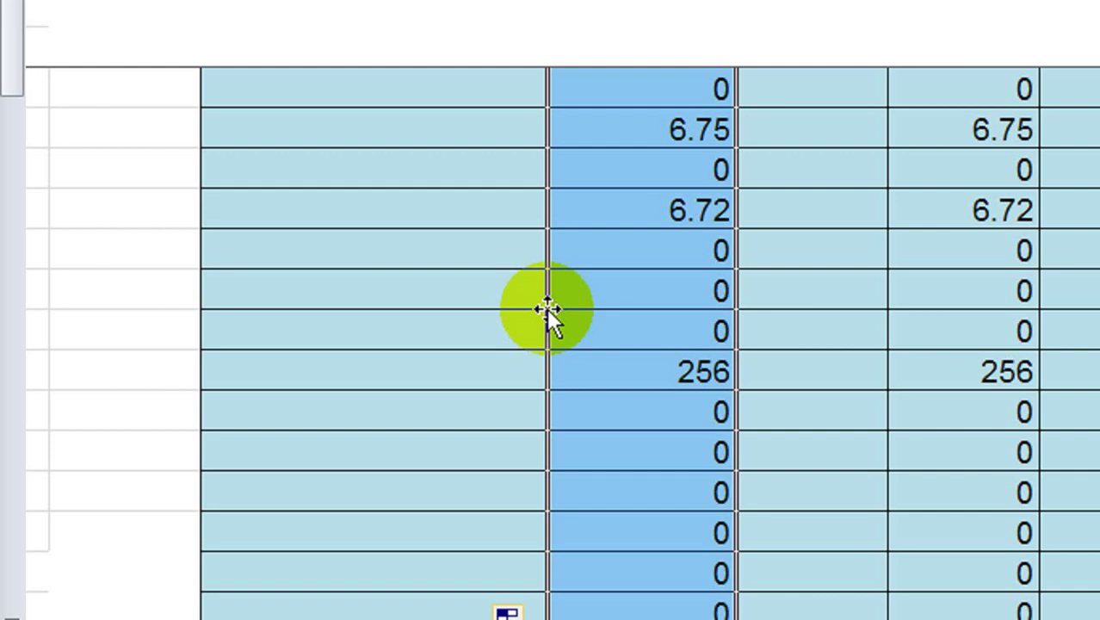
scroll(591, 293, "down", 10)
scroll(591, 293, "down", 2)
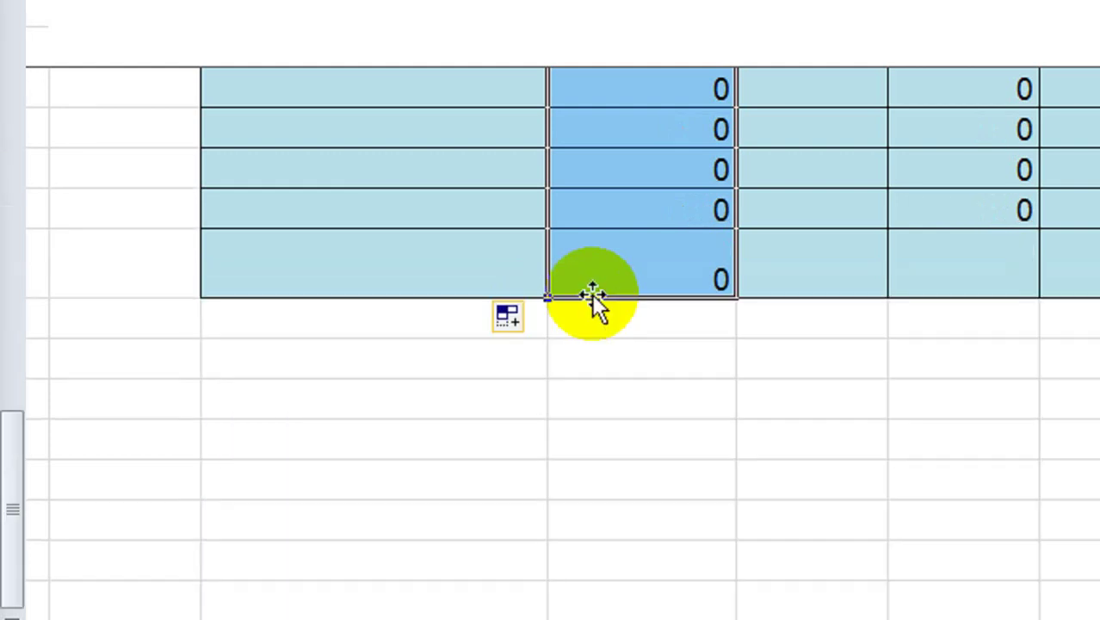
scroll(353, 415, "up", 3)
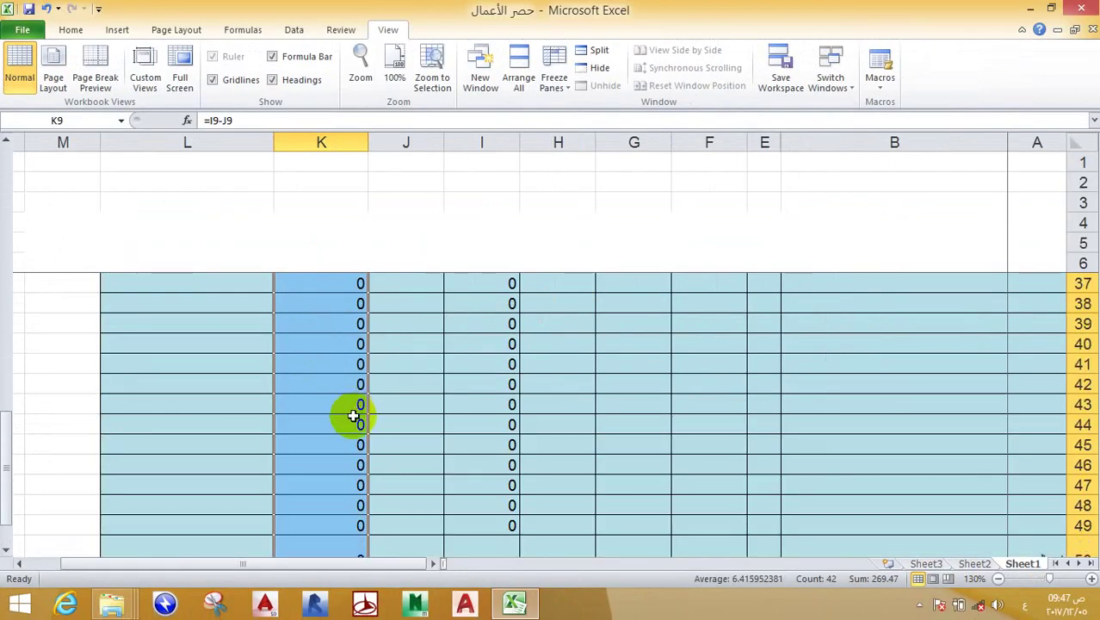
scroll(353, 416, "down", 4)
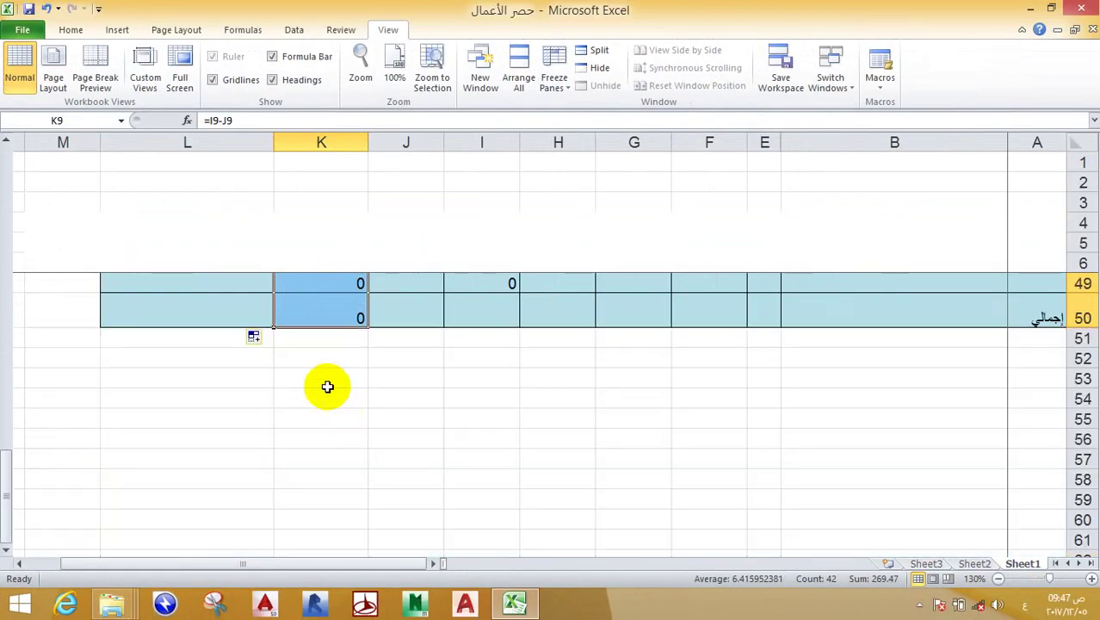
Step: Clear the formula from the total row's cell K50
left_click(324, 316)
key("Delete")
scroll(353, 379, "up", 8)
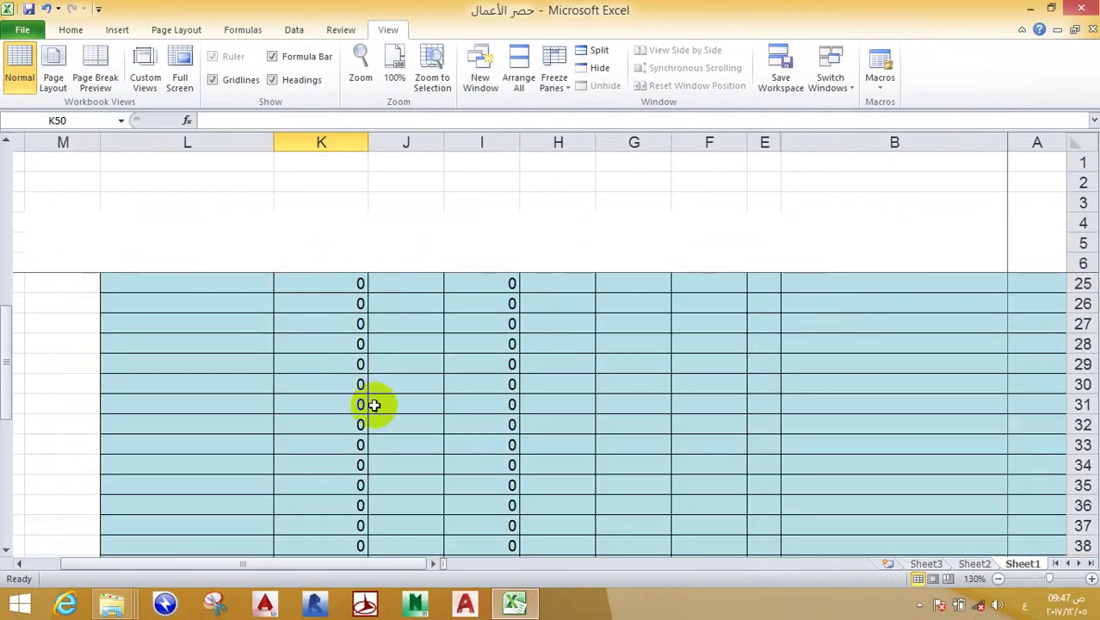
scroll(380, 400, "up", 6)
scroll(397, 393, "down", 2)
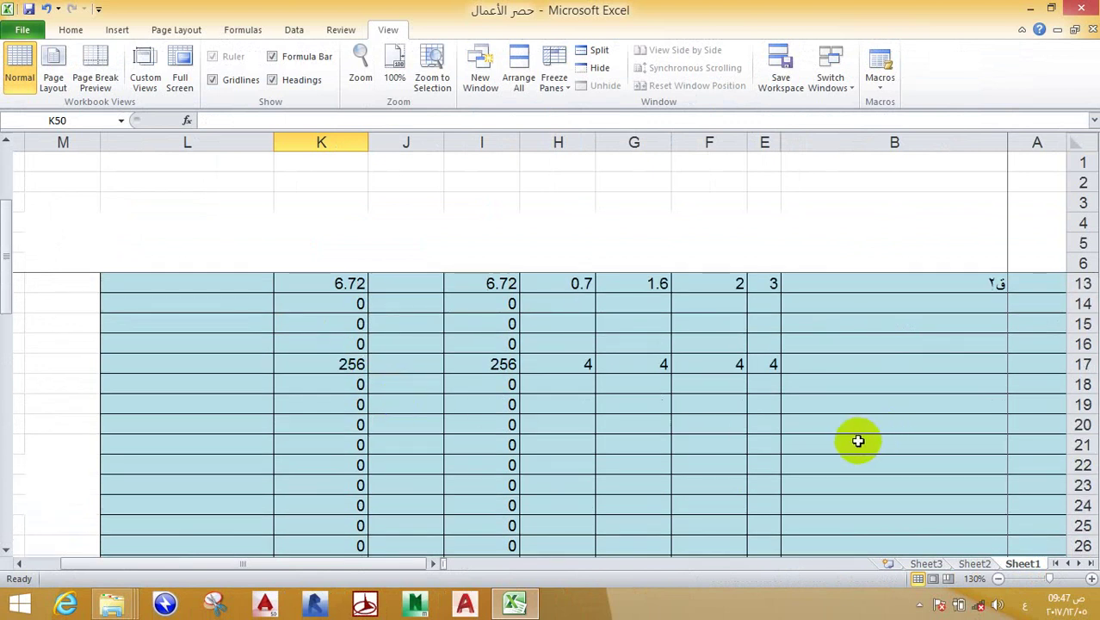
Step: Label a new item ق٩ in cell B24
left_click(756, 442)
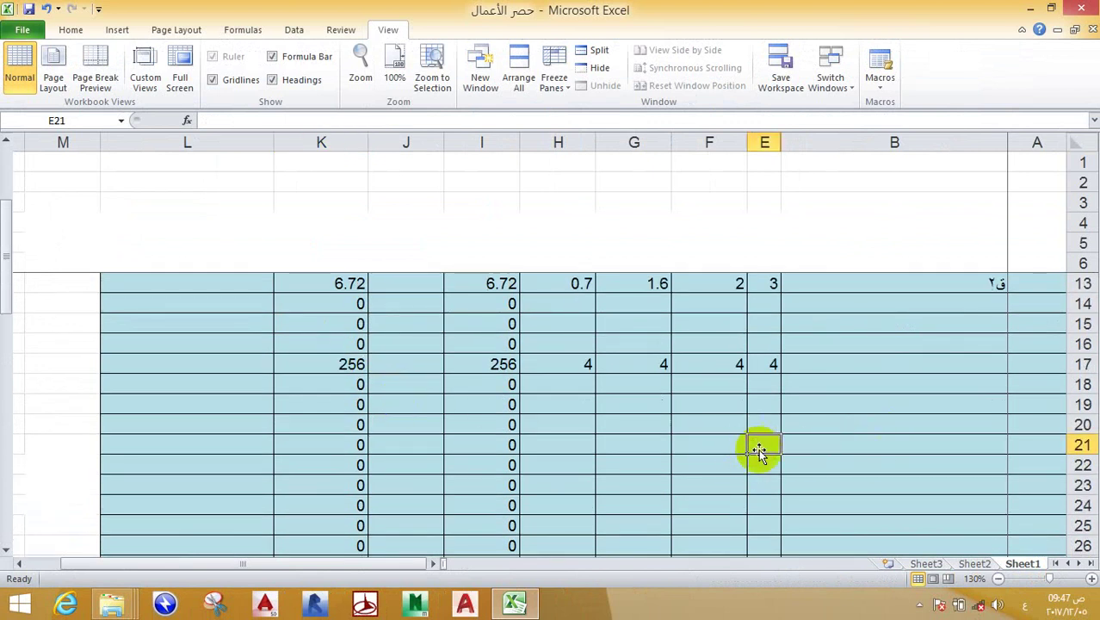
scroll(761, 449, "down", 1)
left_click(760, 449)
left_click(889, 448)
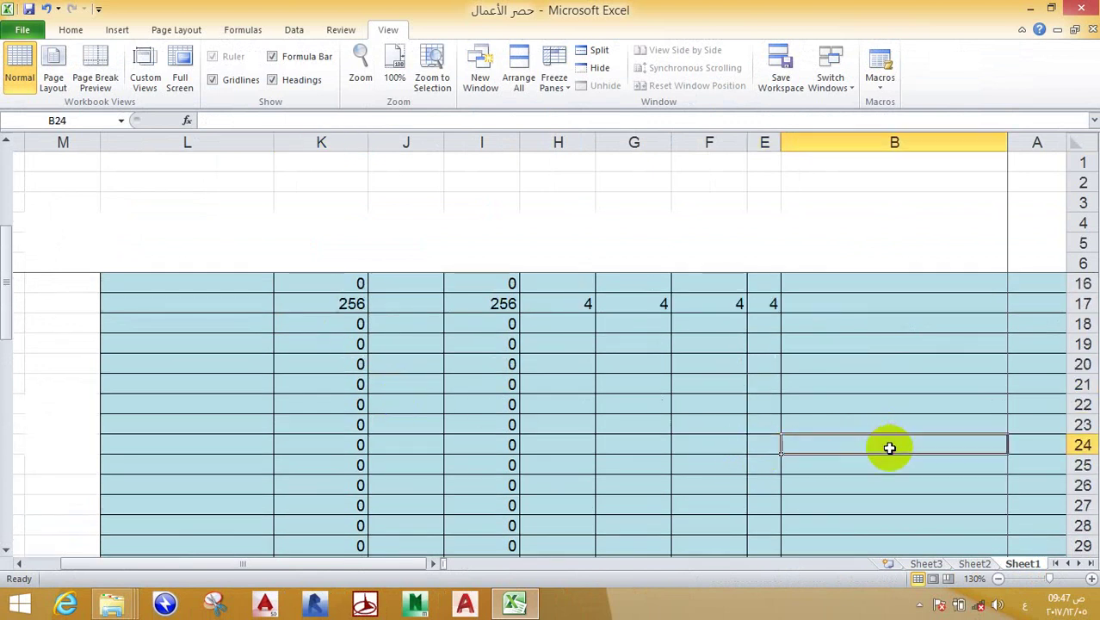
type("ق")
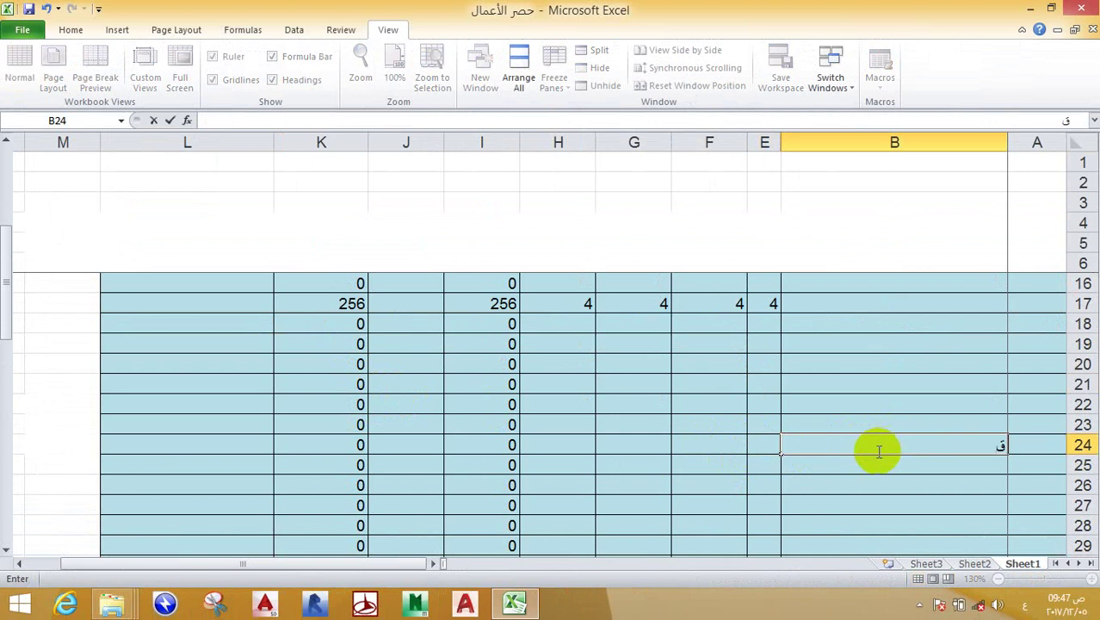
type("٩")
Step: Enter count 6 and dimensions 3 × 3 × 0.5 in row 24, giving quantity 27
left_click(760, 444)
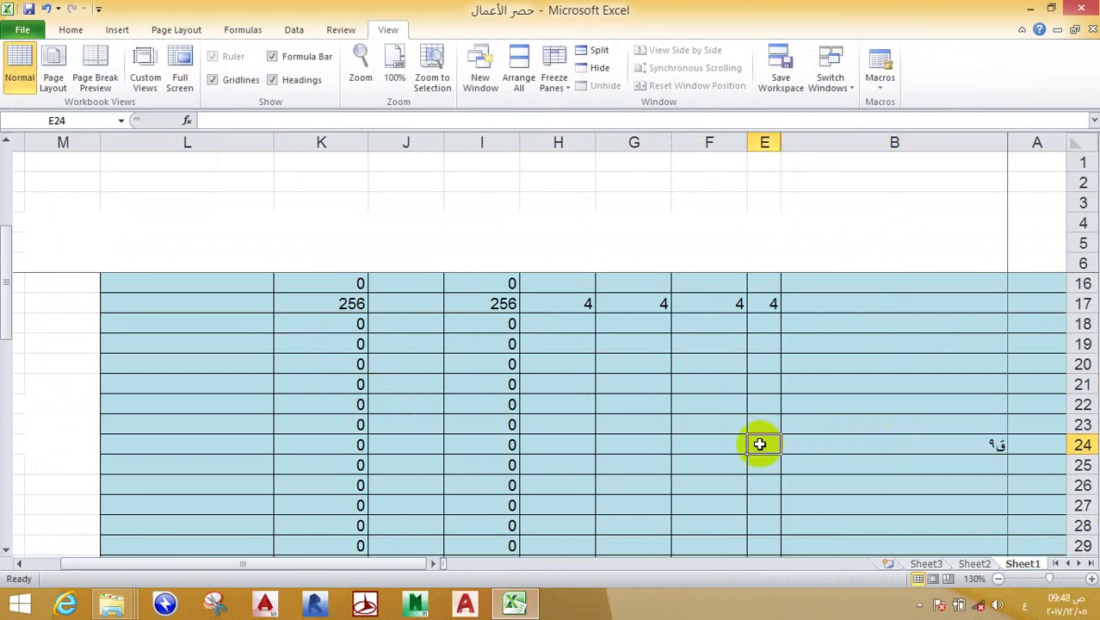
type("6")
left_click(707, 446)
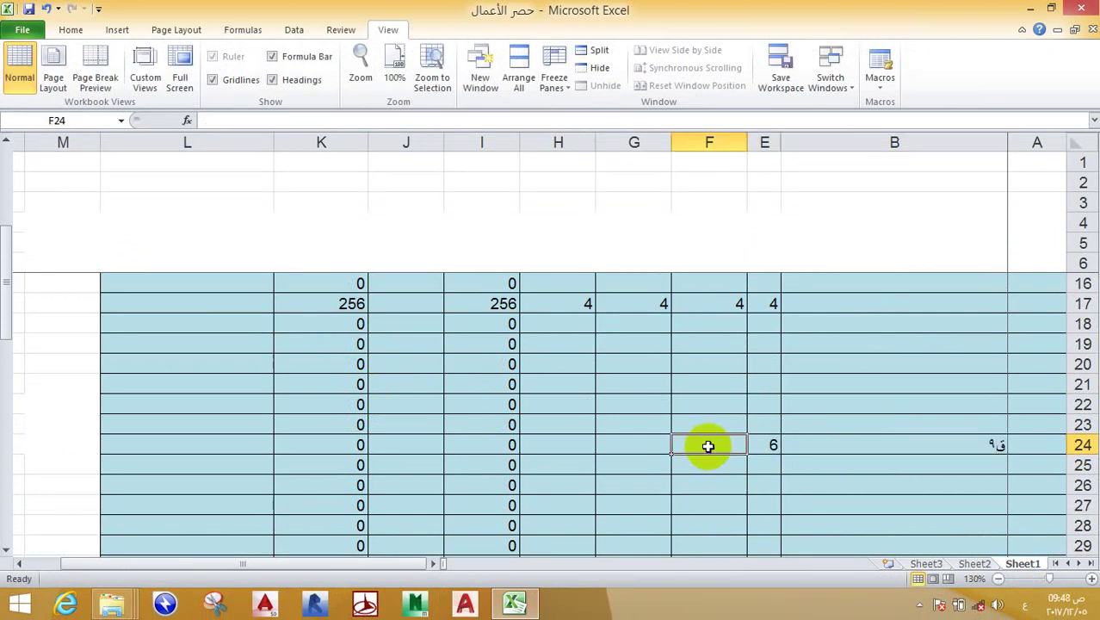
type("3")
left_click(641, 445)
type("3")
left_click(570, 446)
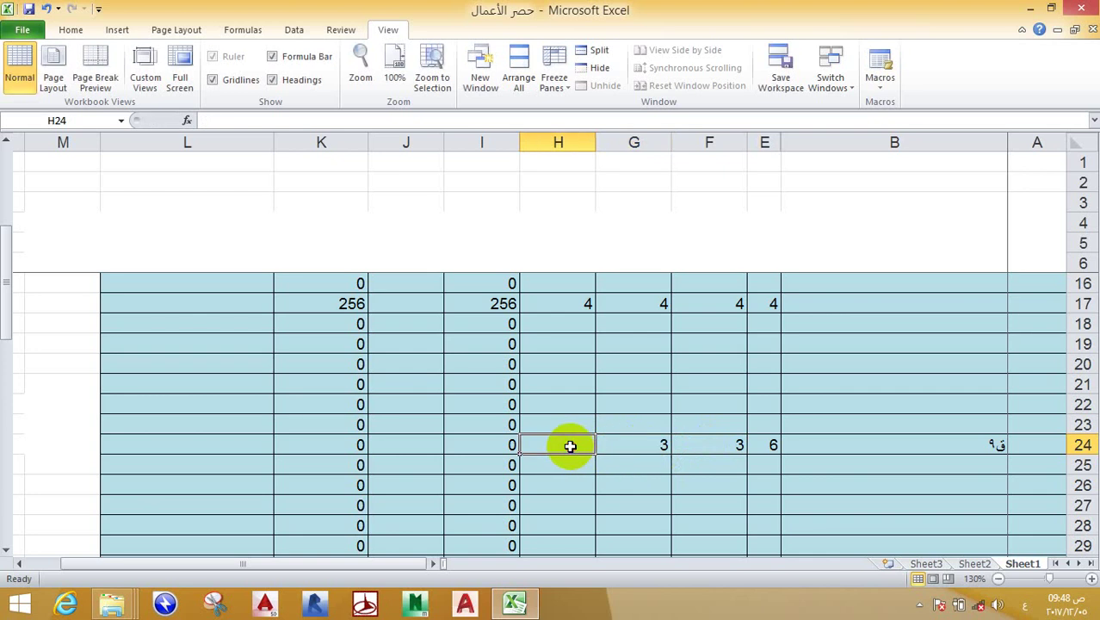
type(".5")
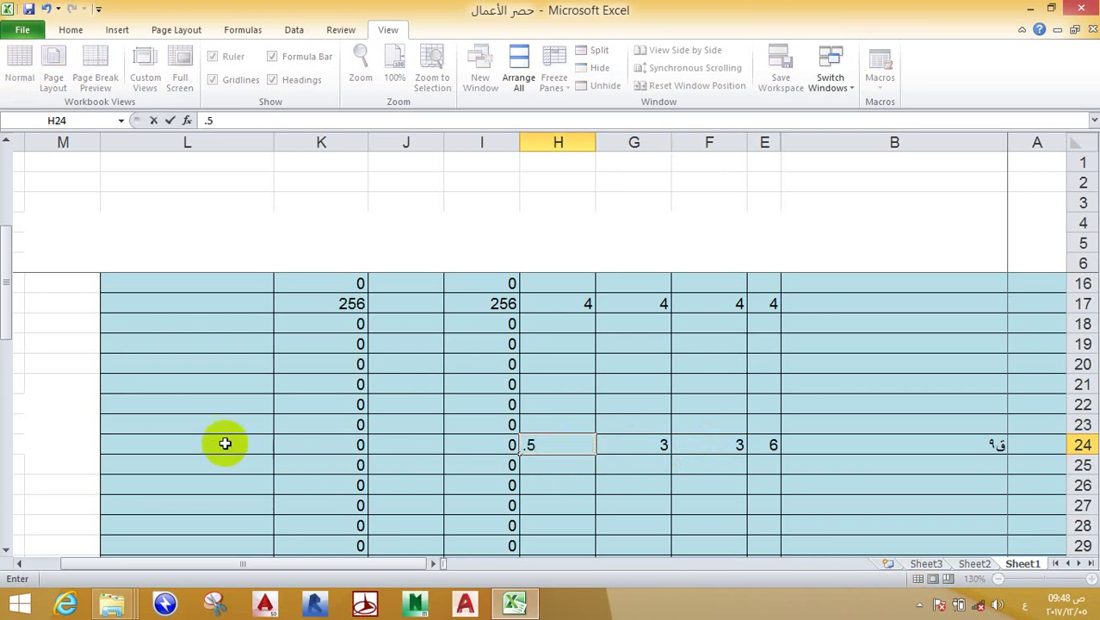
left_click(226, 443)
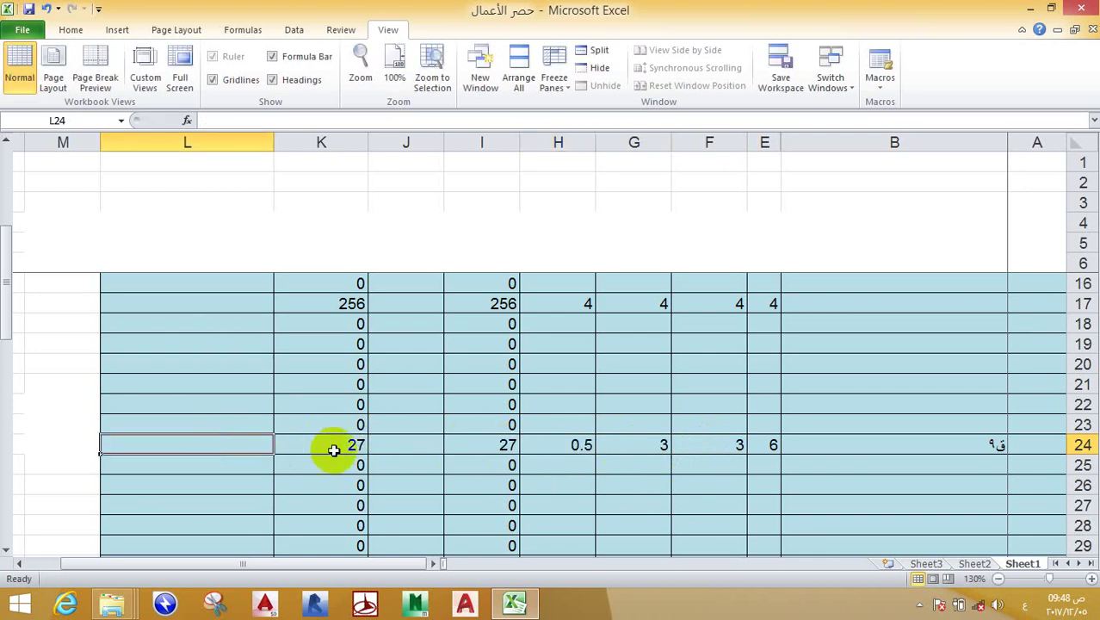
scroll(323, 447, "down", 2)
scroll(319, 447, "down", 5)
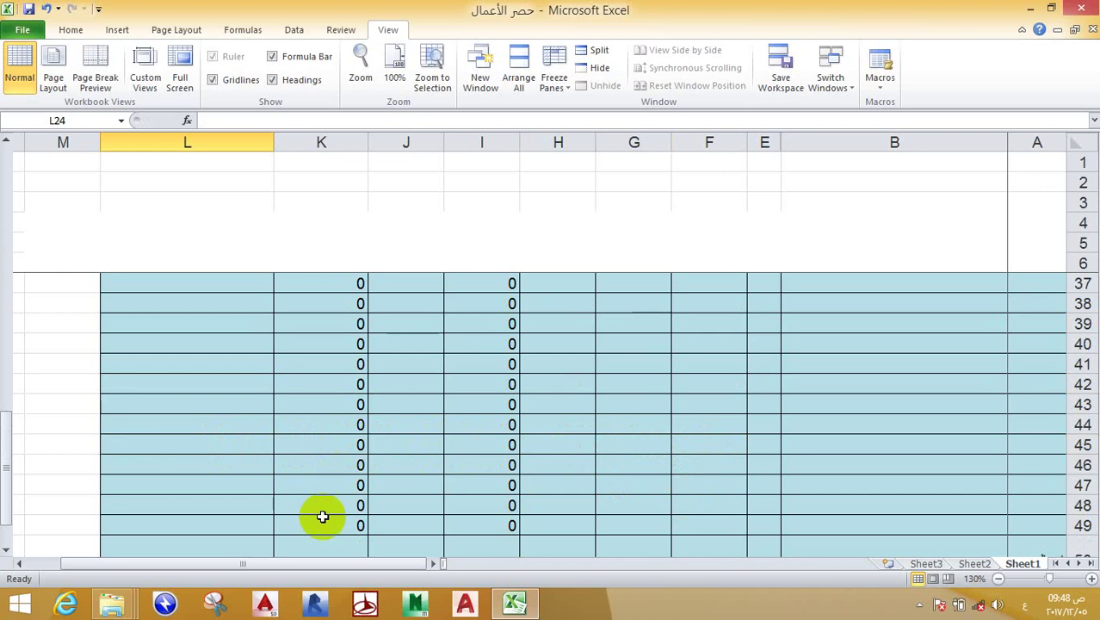
Step: Select the total cell K50 at the bottom of column K
scroll(323, 482, "down", 3)
scroll(331, 435, "up", 1)
left_click(329, 405)
left_click(331, 435)
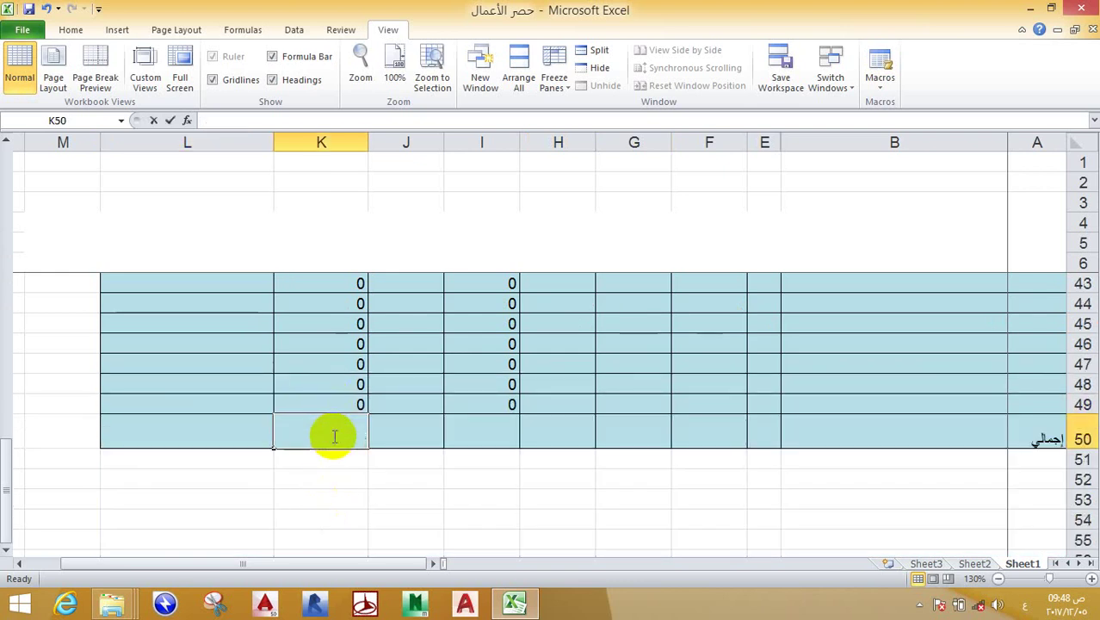
double_click(352, 433)
left_click(339, 475)
left_click(334, 435)
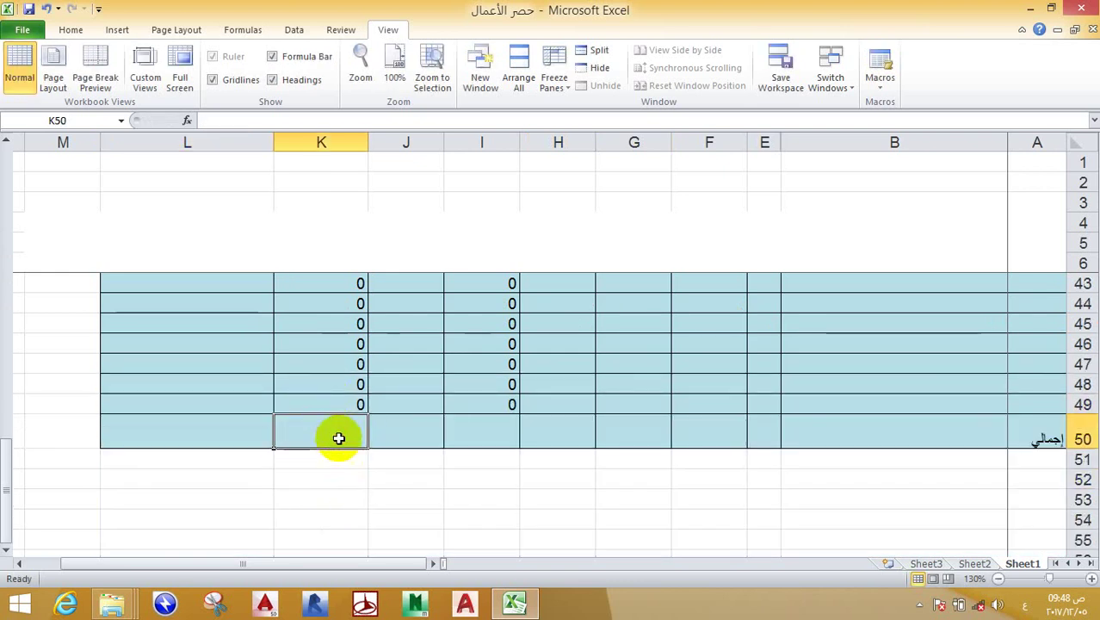
Step: Enter =SUM(K9:K49) in K50 to total the quantities, showing 296.47
type("=")
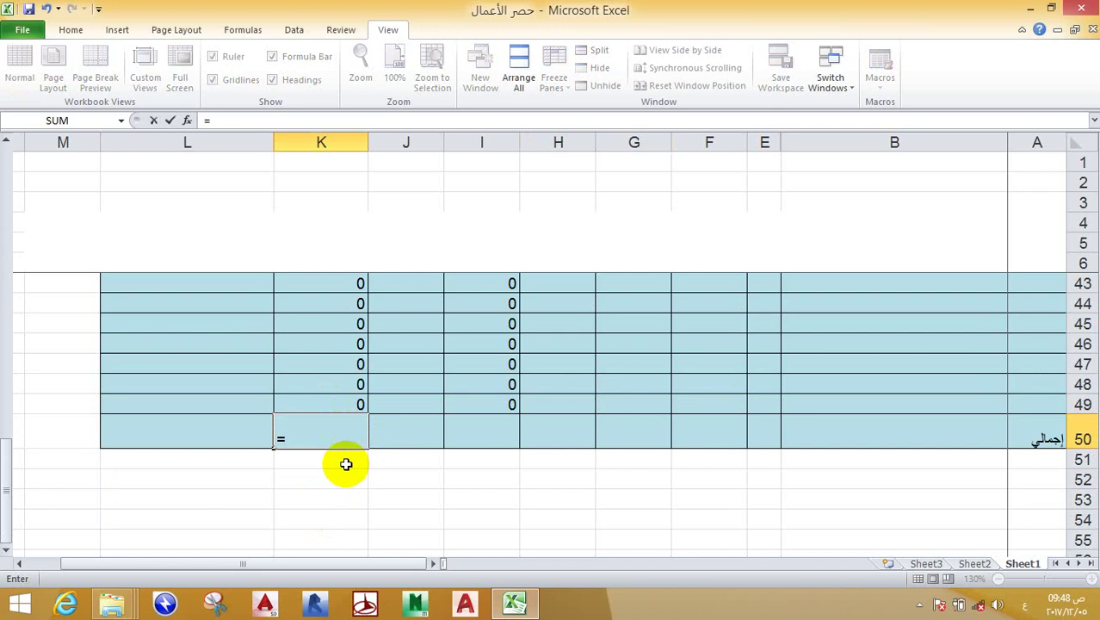
type("Su")
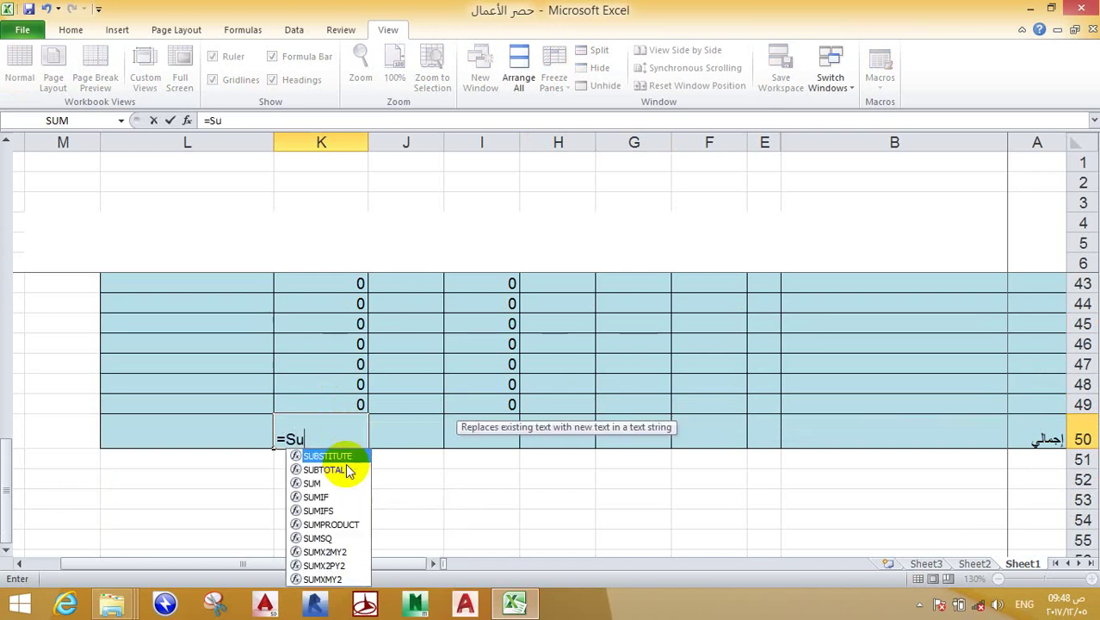
type("m")
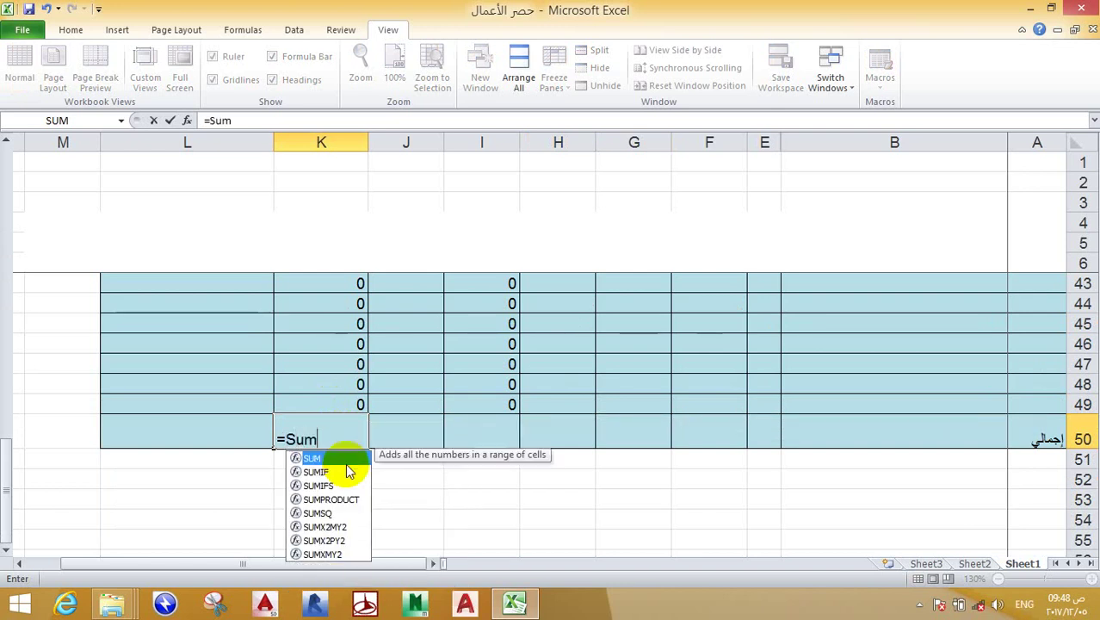
type("(")
scroll(345, 465, "up", 5)
scroll(351, 459, "up", 7)
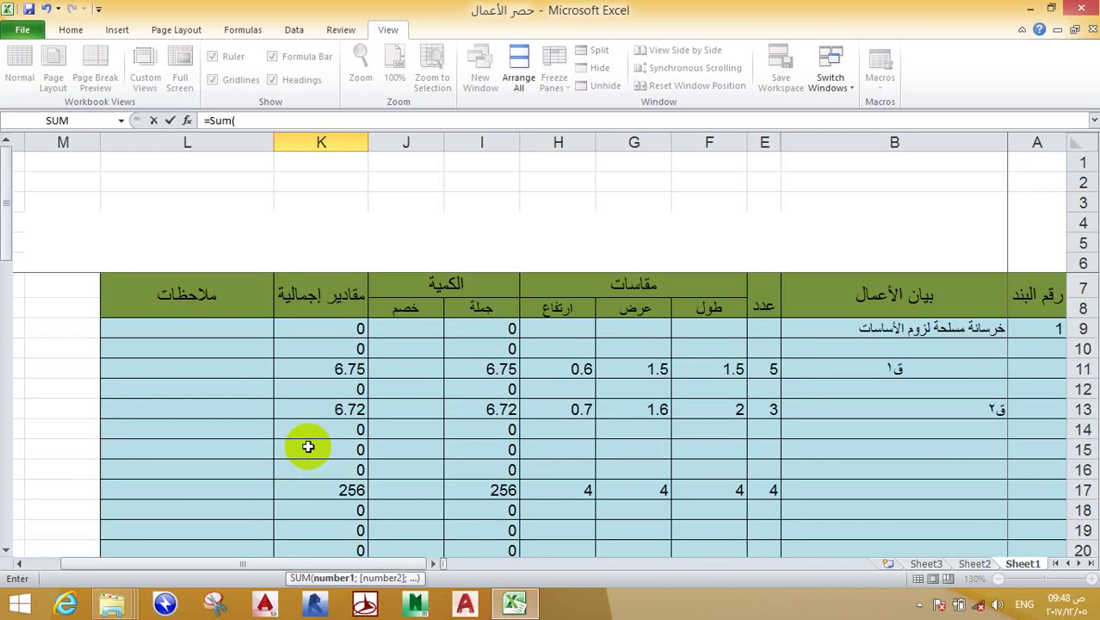
left_click_drag(331, 329, 333, 612)
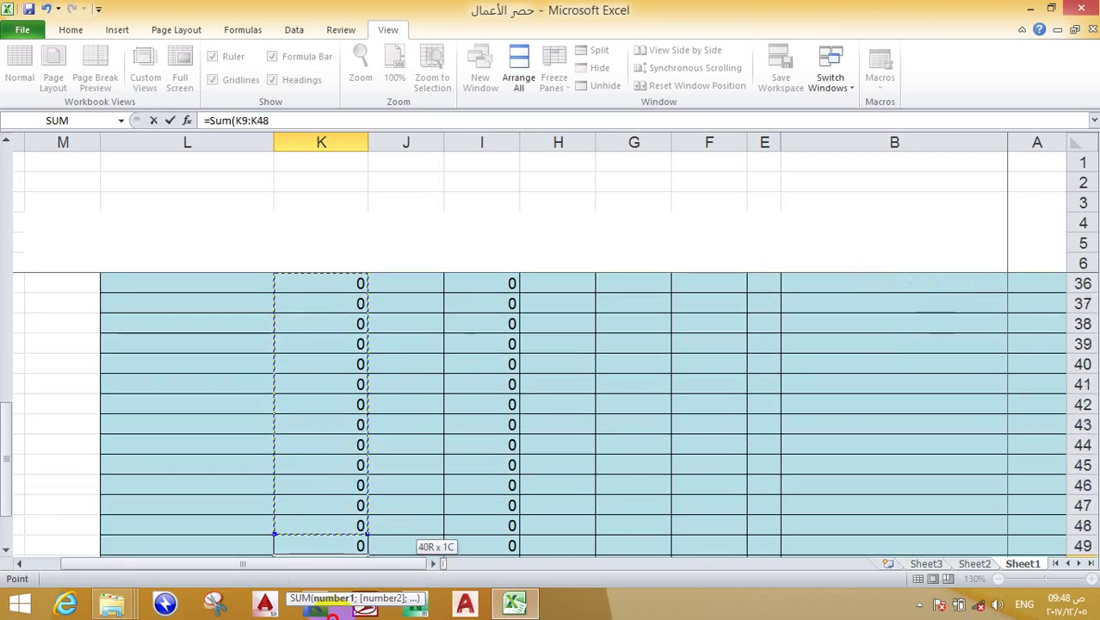
left_click_drag(332, 613, 322, 485)
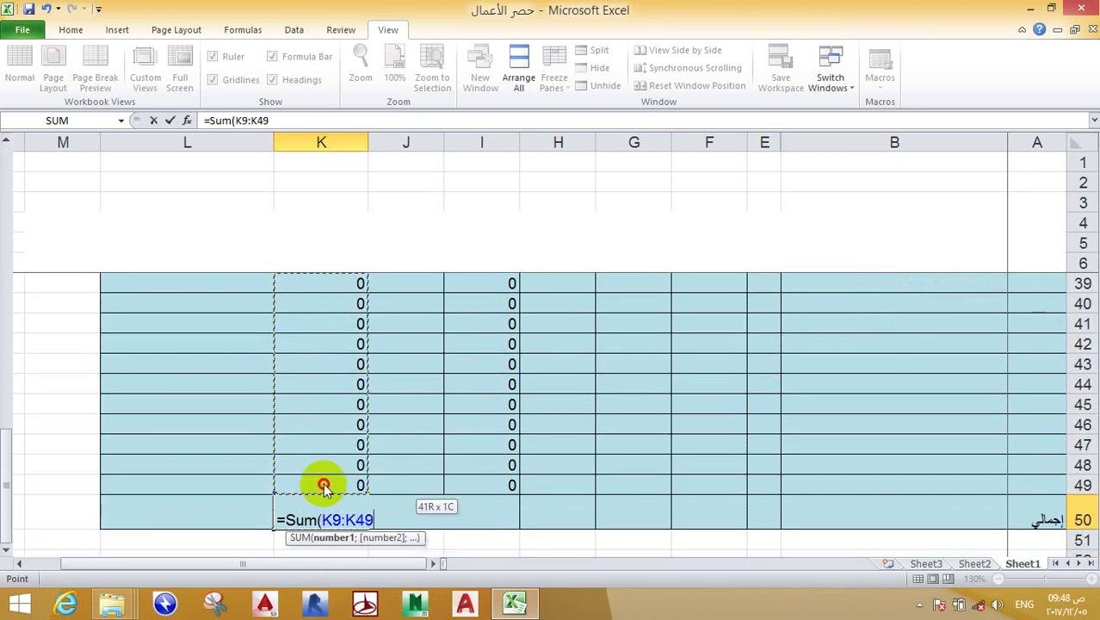
key("Return")
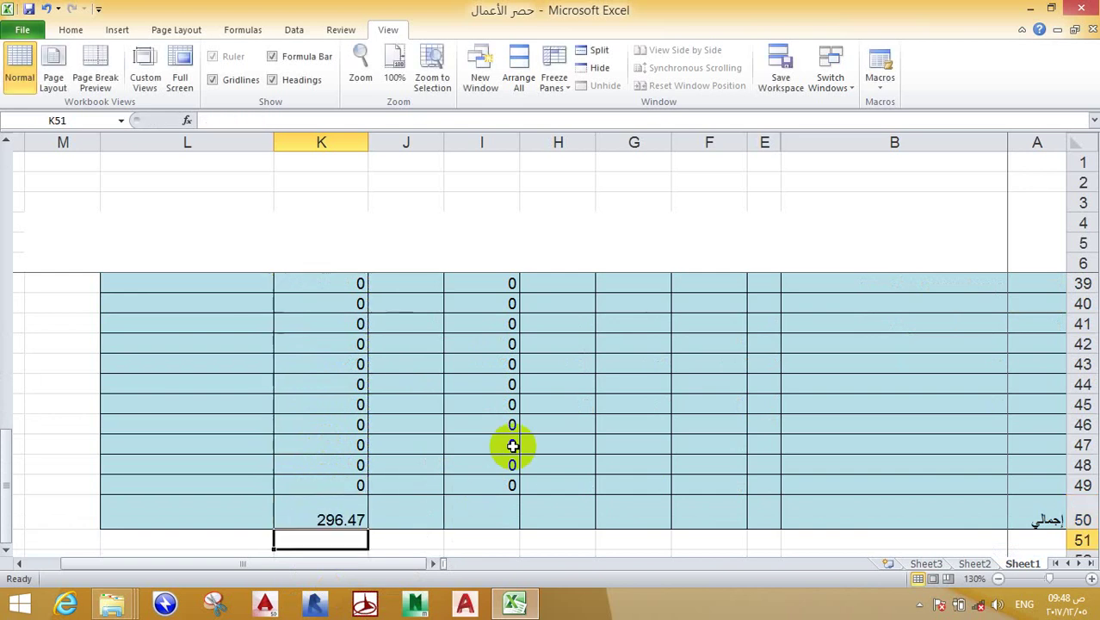
left_click(319, 518)
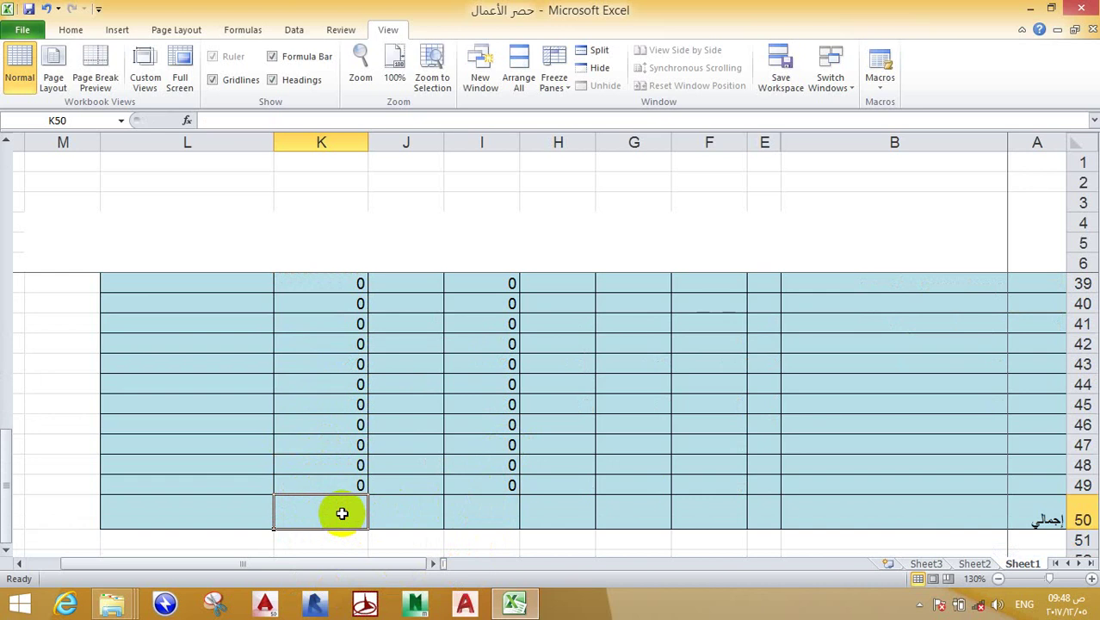
Step: Insert an AutoSum of K9:K49 into K50 from the Home tab, showing 296.47
left_click(67, 31)
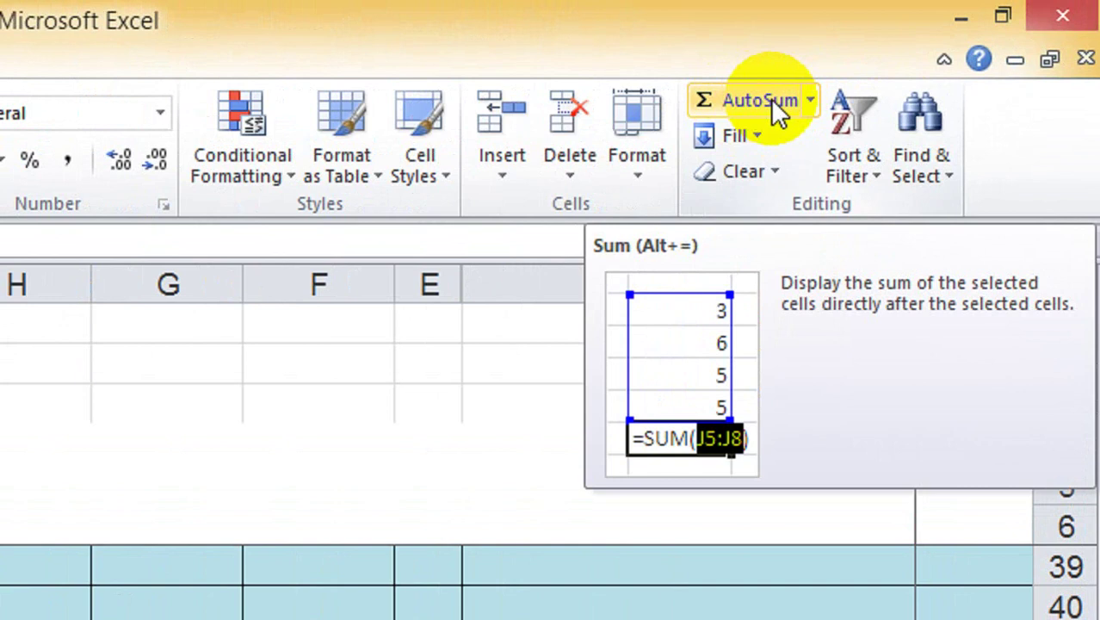
left_click(811, 102)
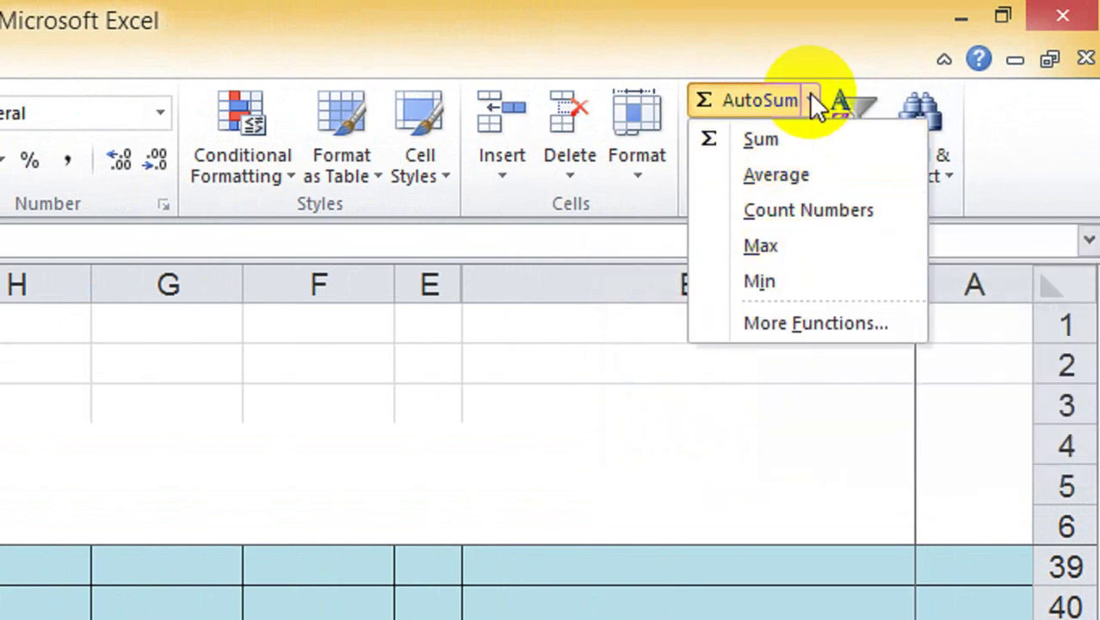
left_click(812, 101)
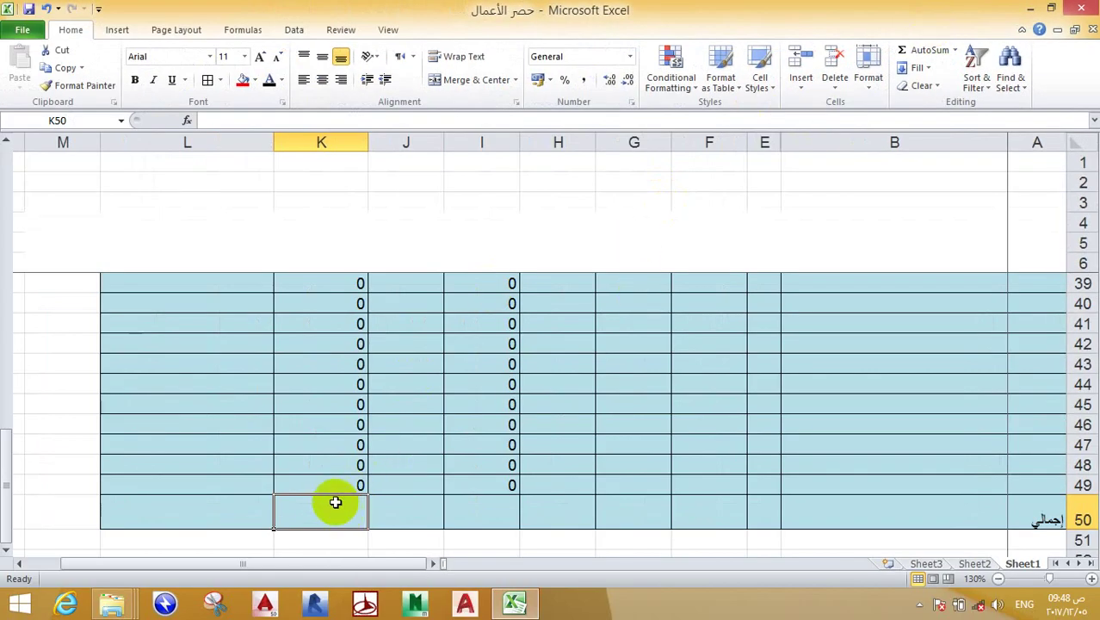
double_click(916, 50)
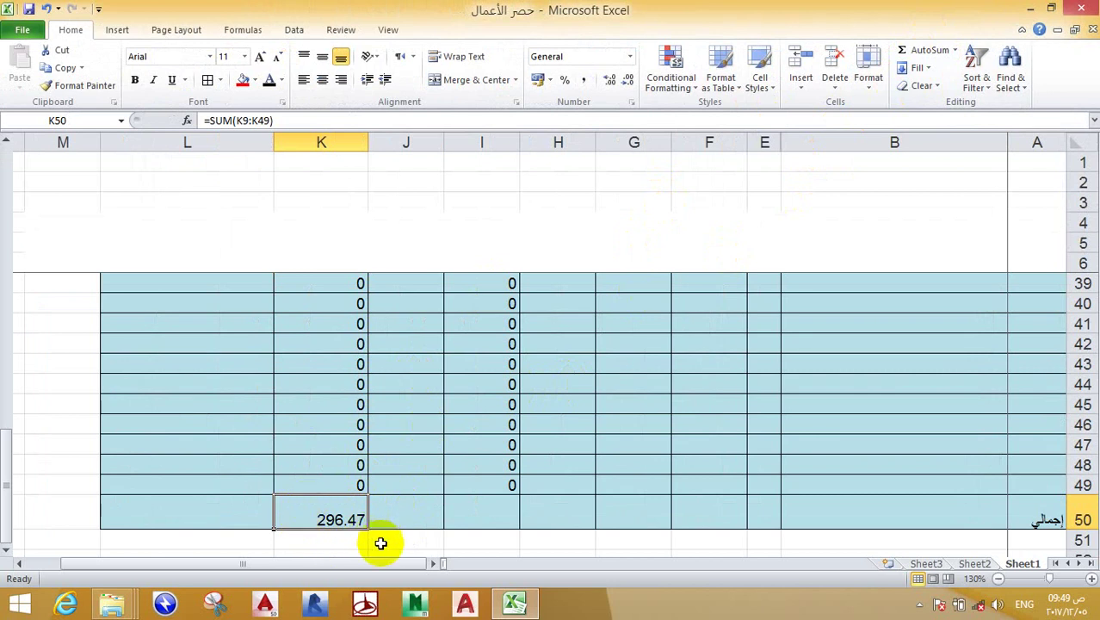
Step: Angle the رقم البند header in A7 counterclockwise
scroll(380, 519, "up", 5)
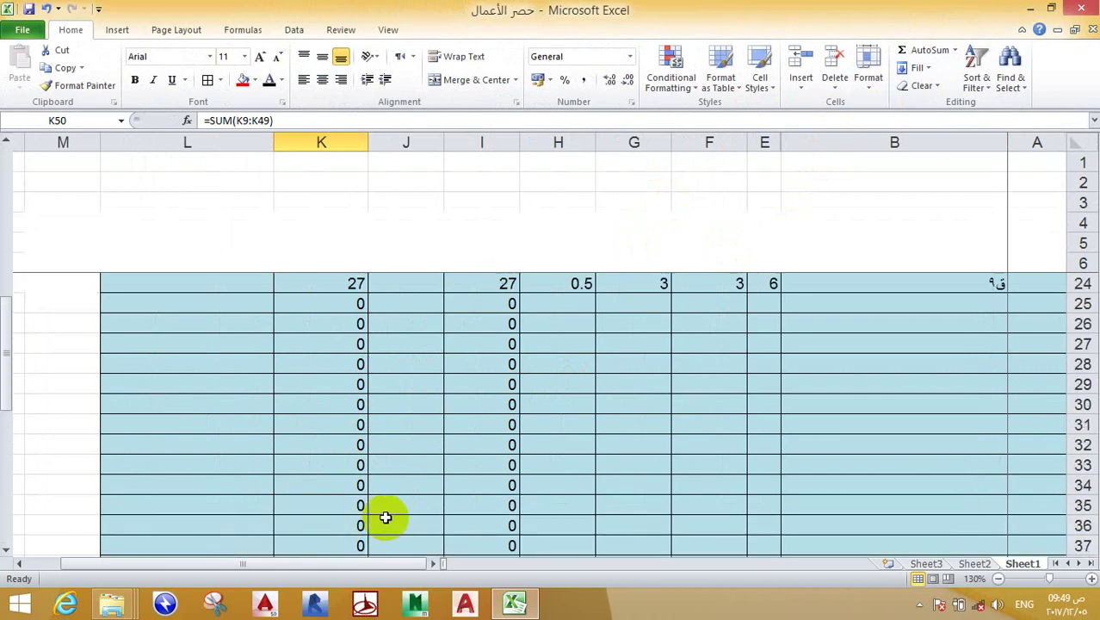
scroll(386, 516, "up", 5)
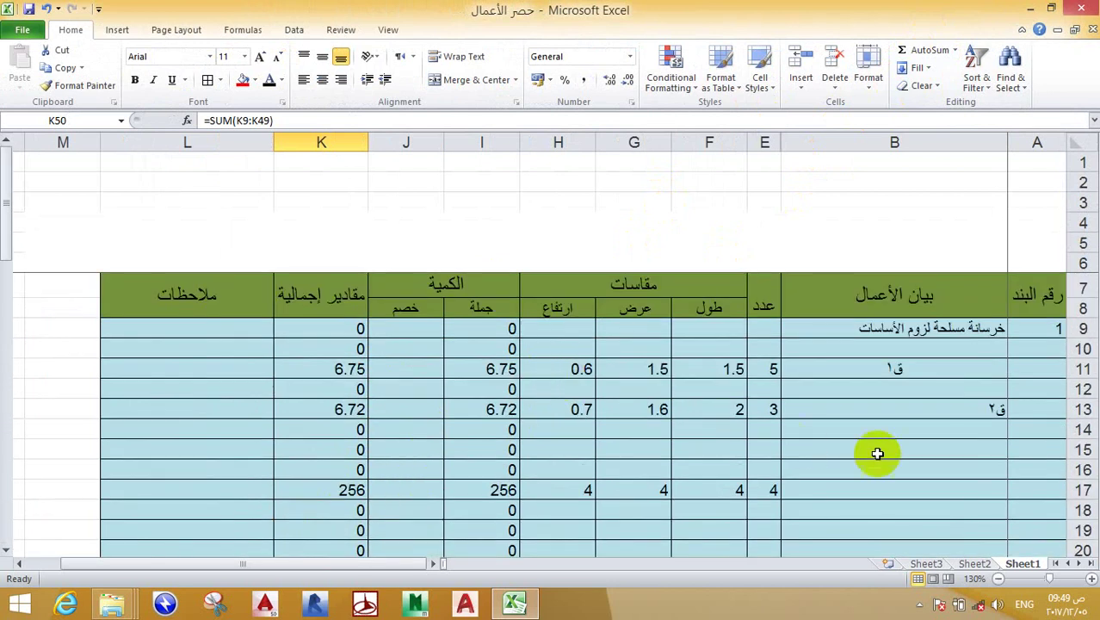
left_click(865, 429)
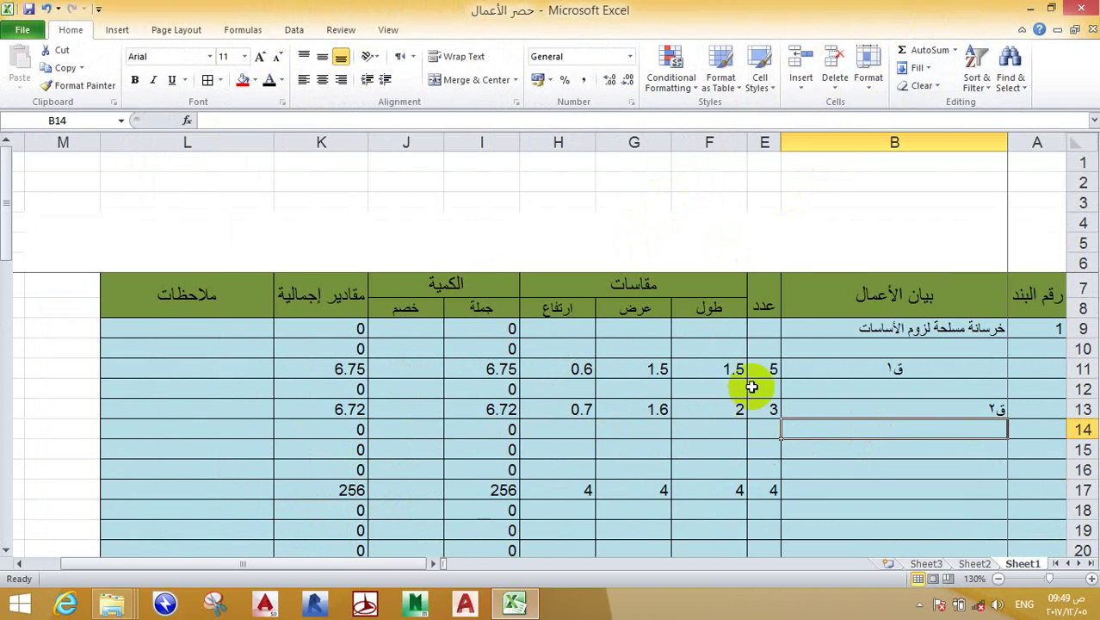
left_click(886, 294)
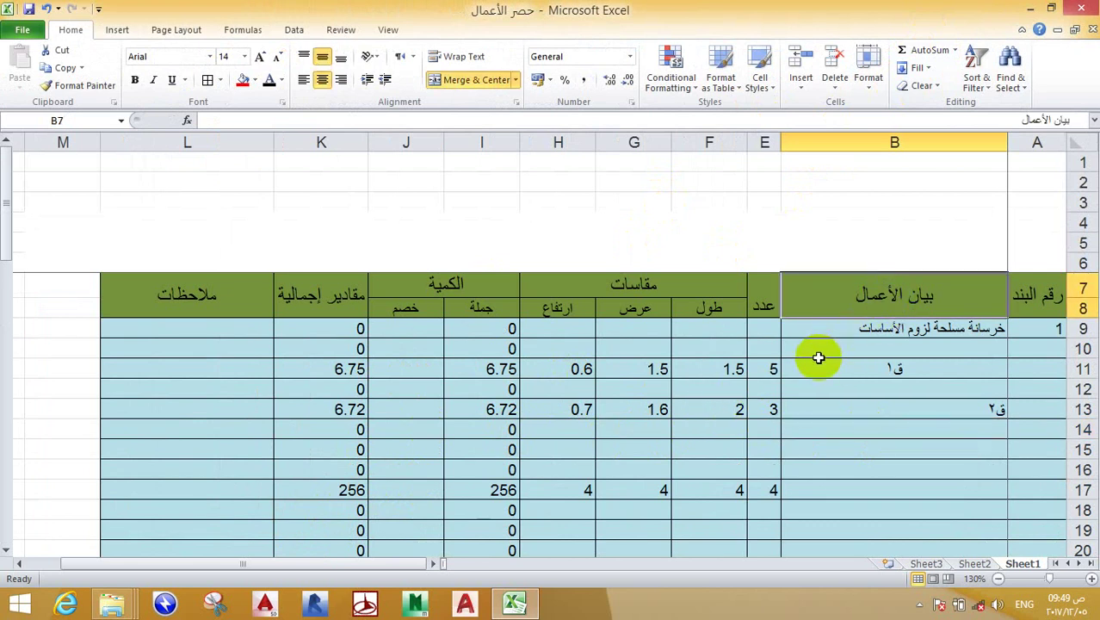
left_click(872, 298)
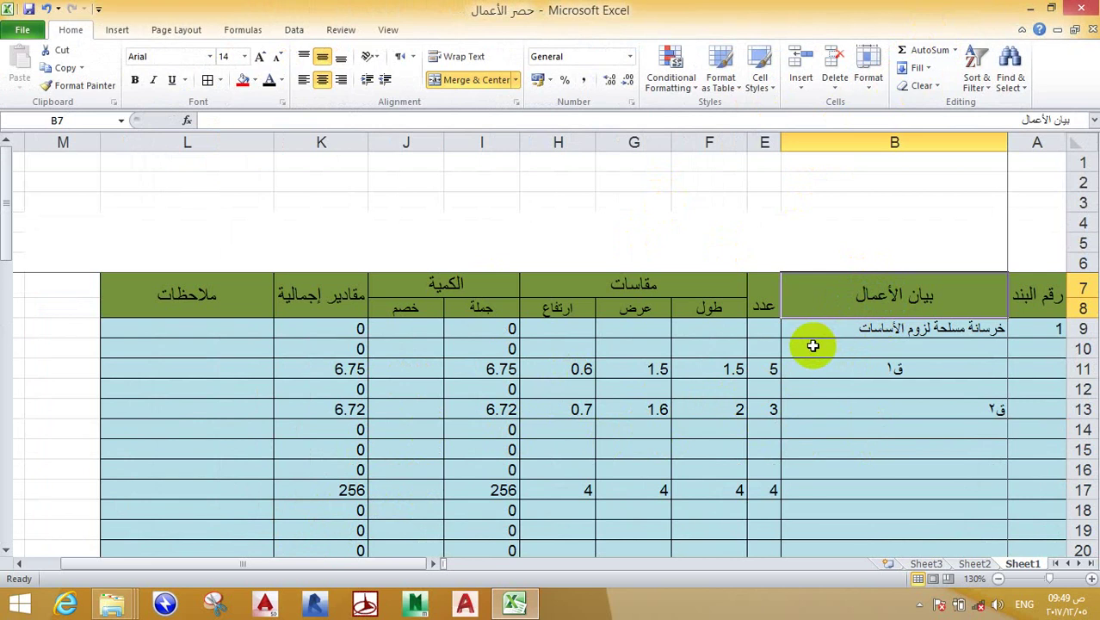
left_click(1028, 301)
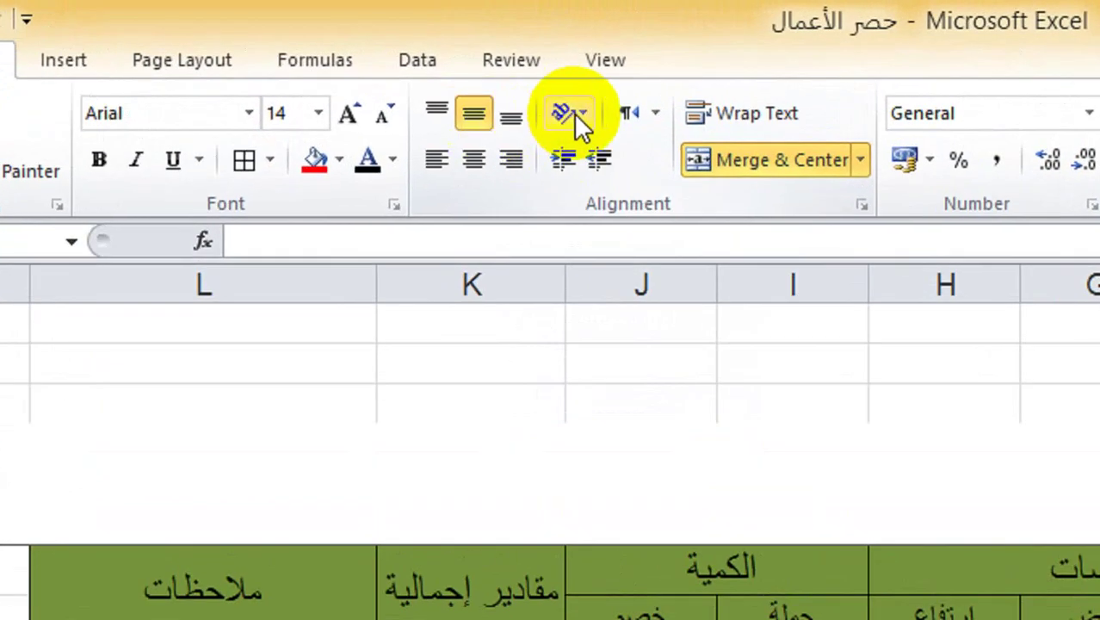
left_click(579, 113)
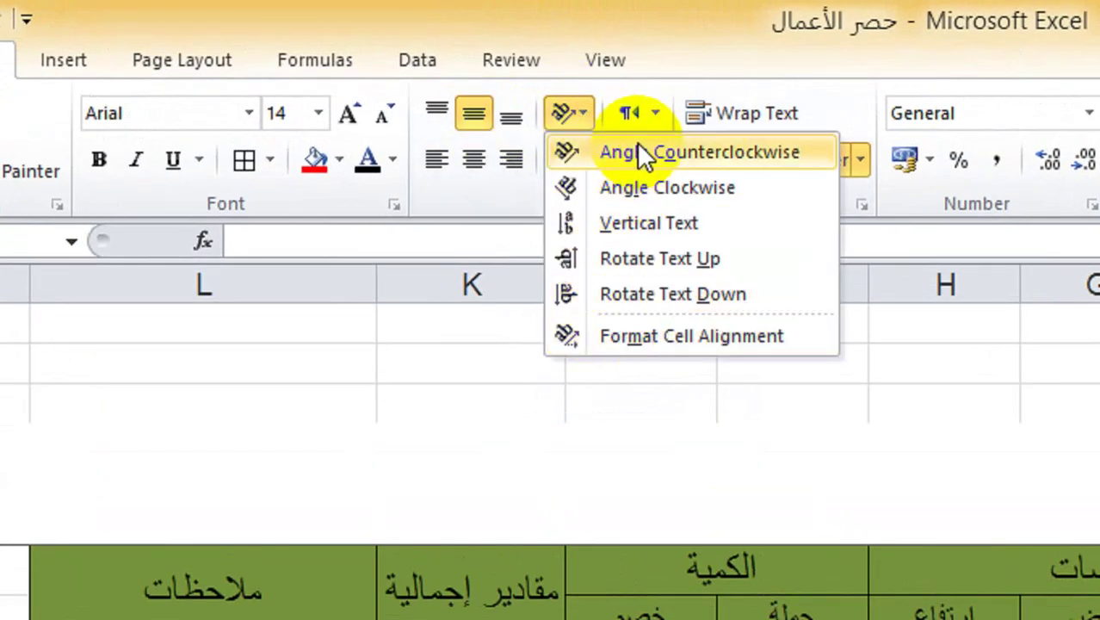
left_click(619, 158)
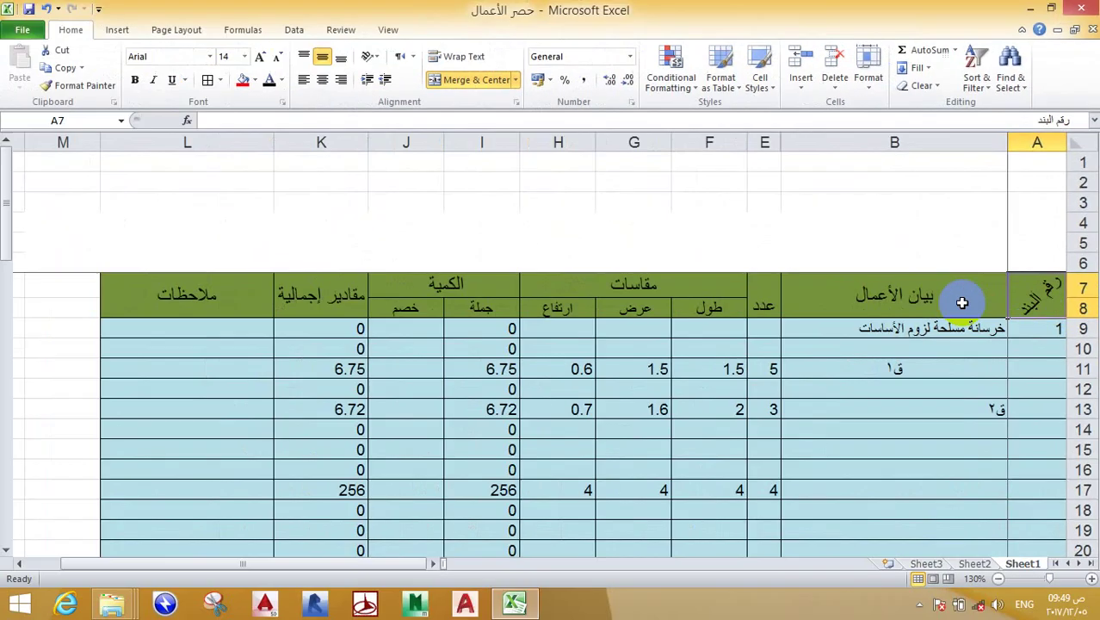
Step: Try Angle Clockwise and Vertical Text on the header, finally settling on Rotate Text Up
left_click(413, 62)
left_click(380, 62)
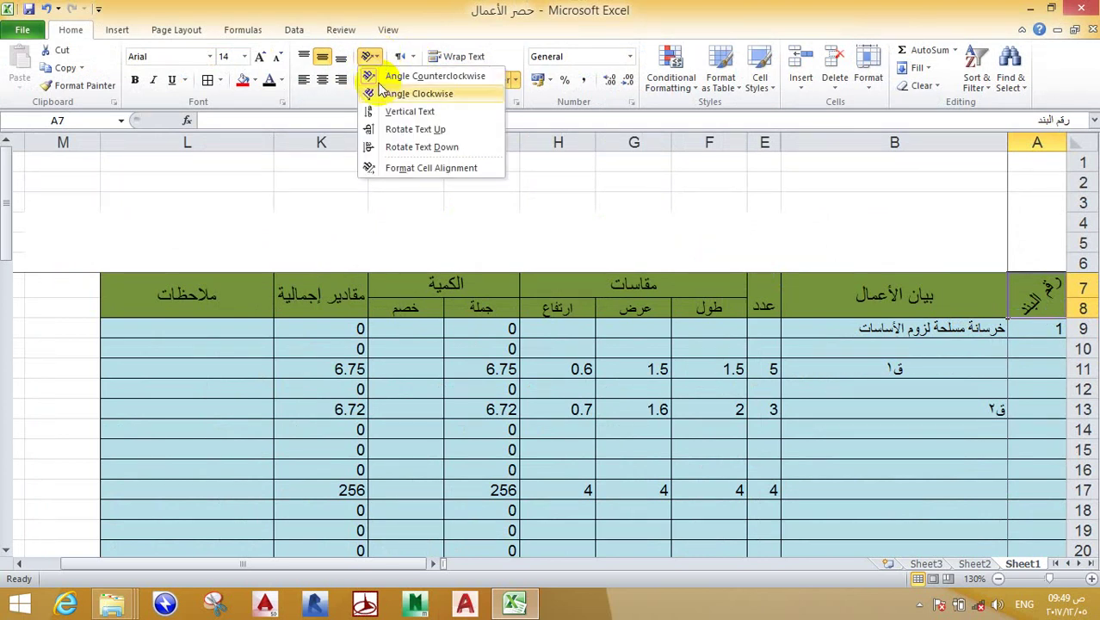
left_click(376, 75)
left_click(376, 60)
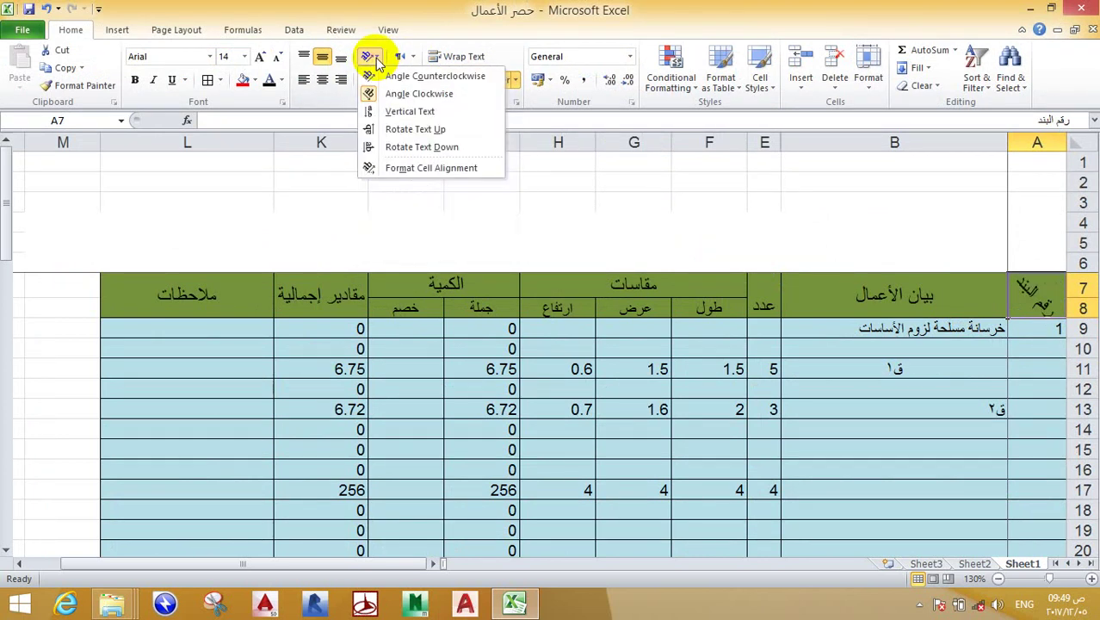
left_click(380, 110)
left_click(372, 57)
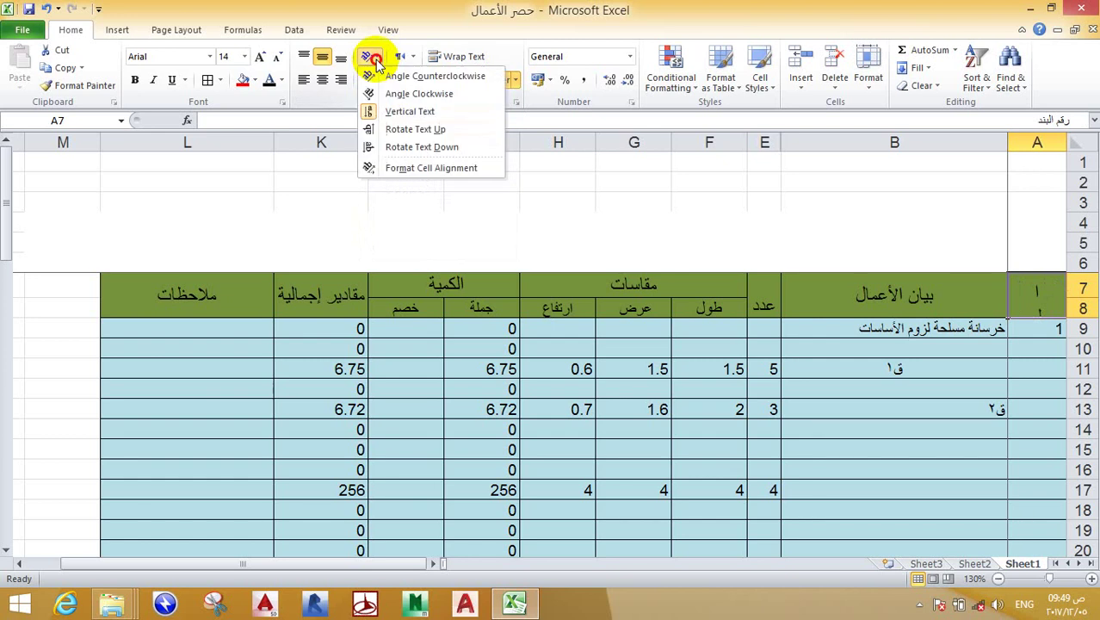
left_click(400, 135)
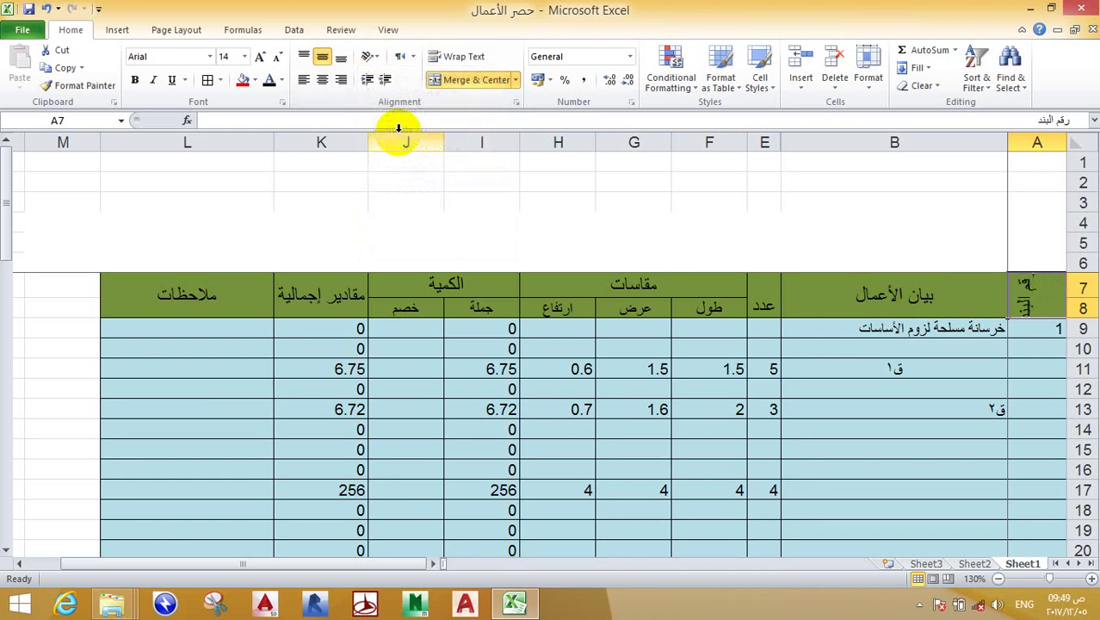
left_click(376, 57)
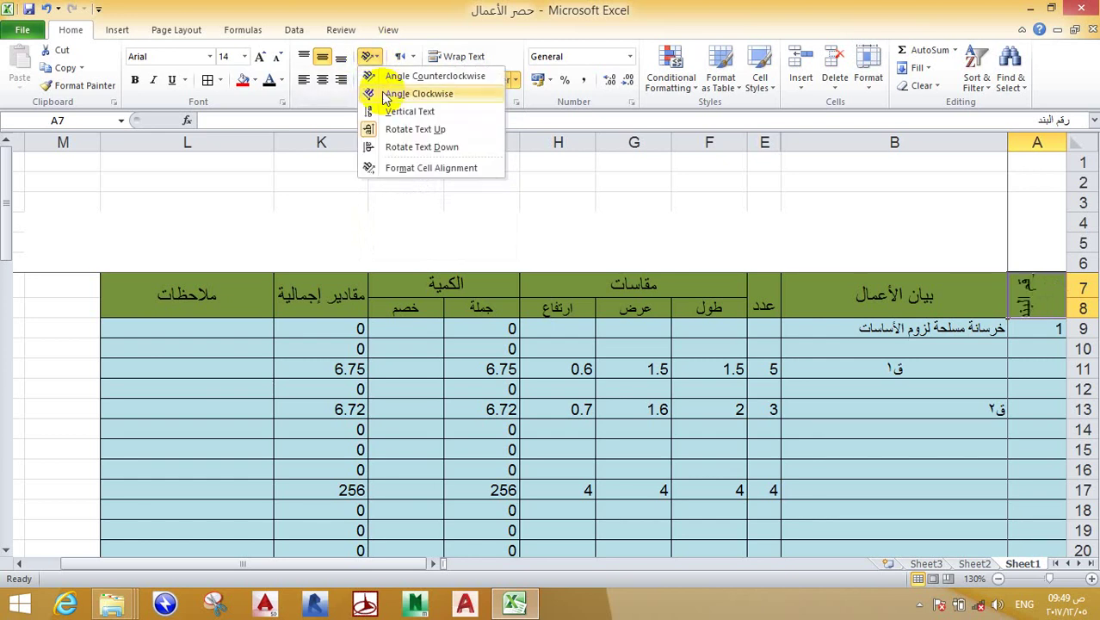
Step: Set the رقم البند header's text angle to 30 degrees in the cell alignment settings
left_click(422, 168)
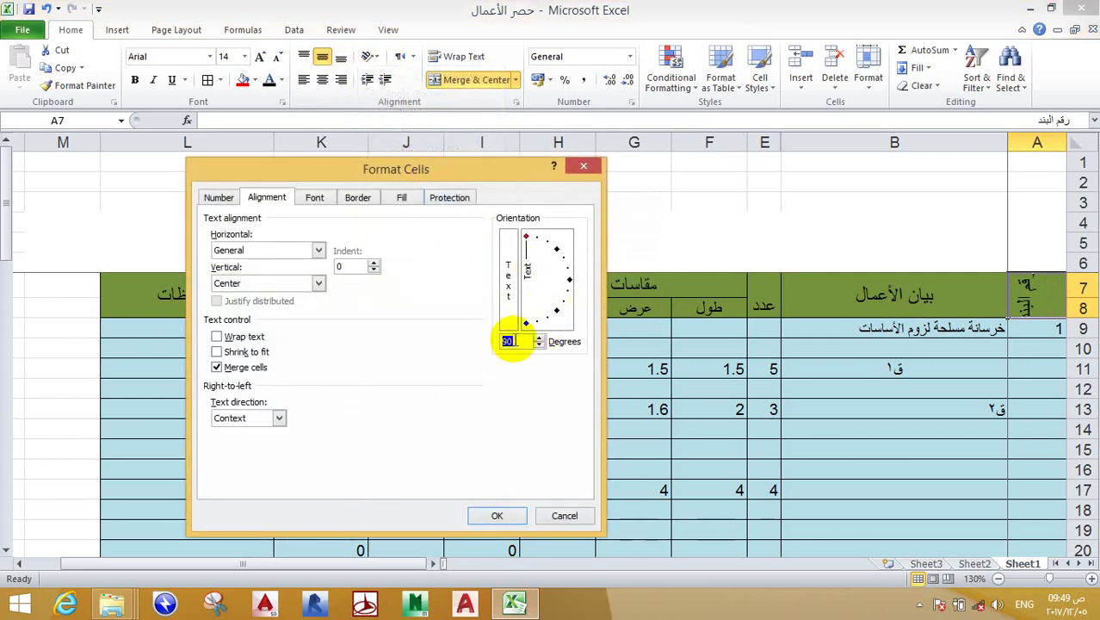
left_click(497, 514)
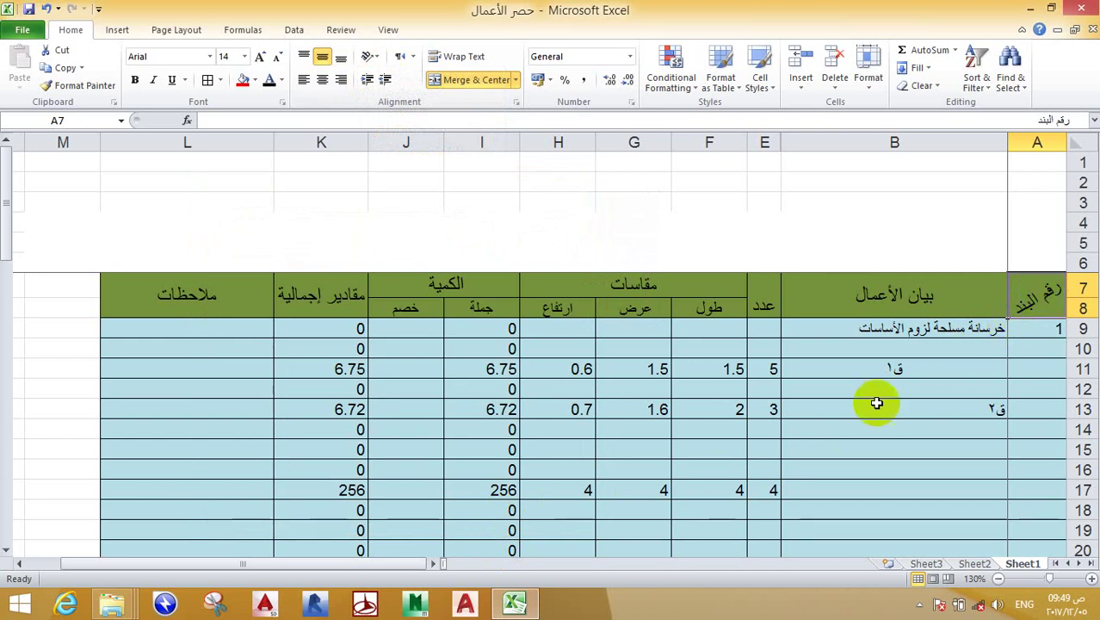
left_click(886, 429)
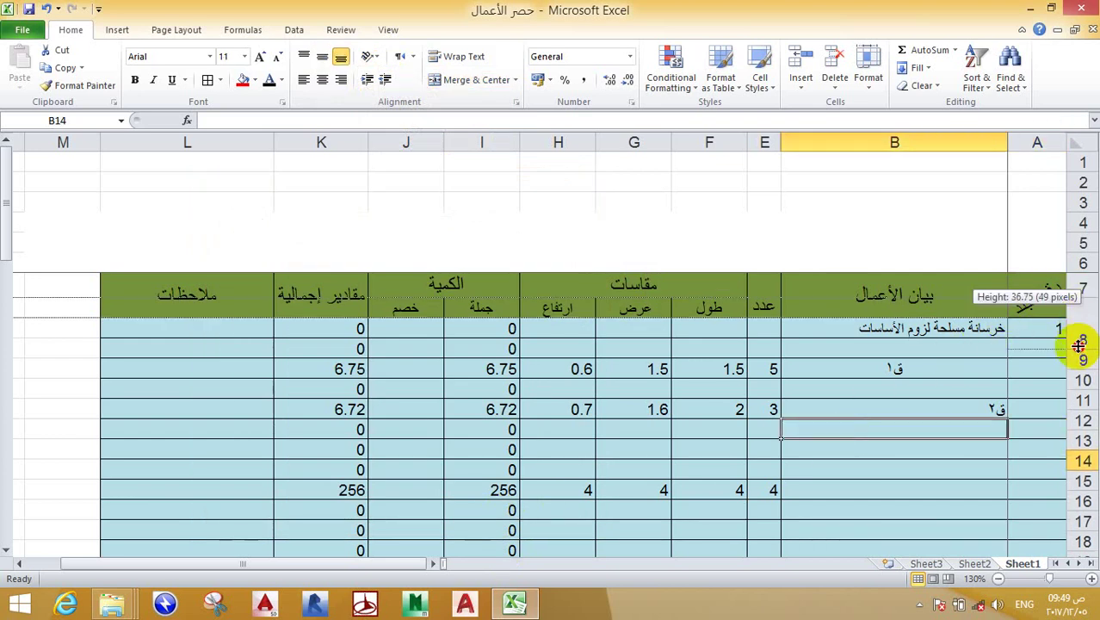
Step: Make row 8 taller and angle the بيان الأعمال header in B7 counterclockwise
left_click_drag(1083, 318, 1083, 364)
left_click(930, 322)
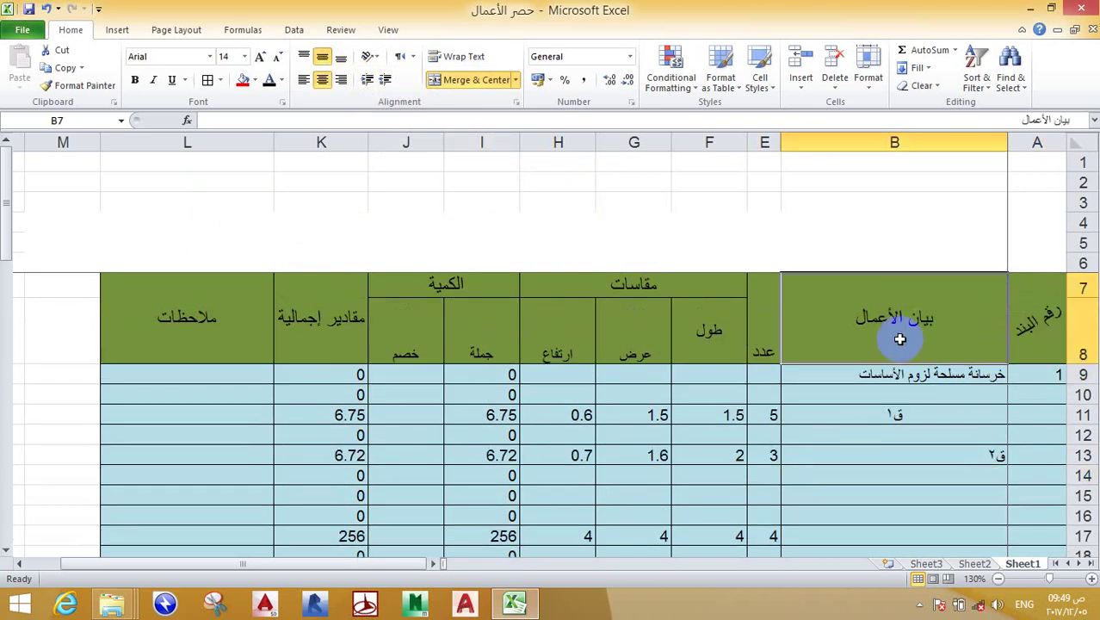
left_click(371, 56)
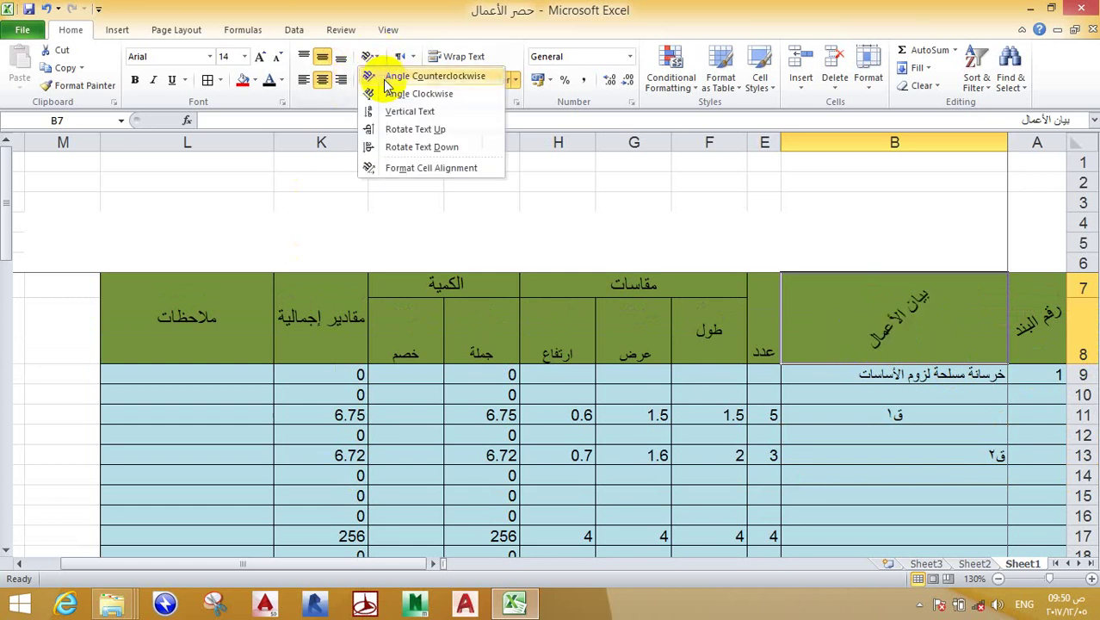
left_click(384, 79)
Step: Set the بيان الأعمال header's text angle to 70 degrees
left_click(369, 59)
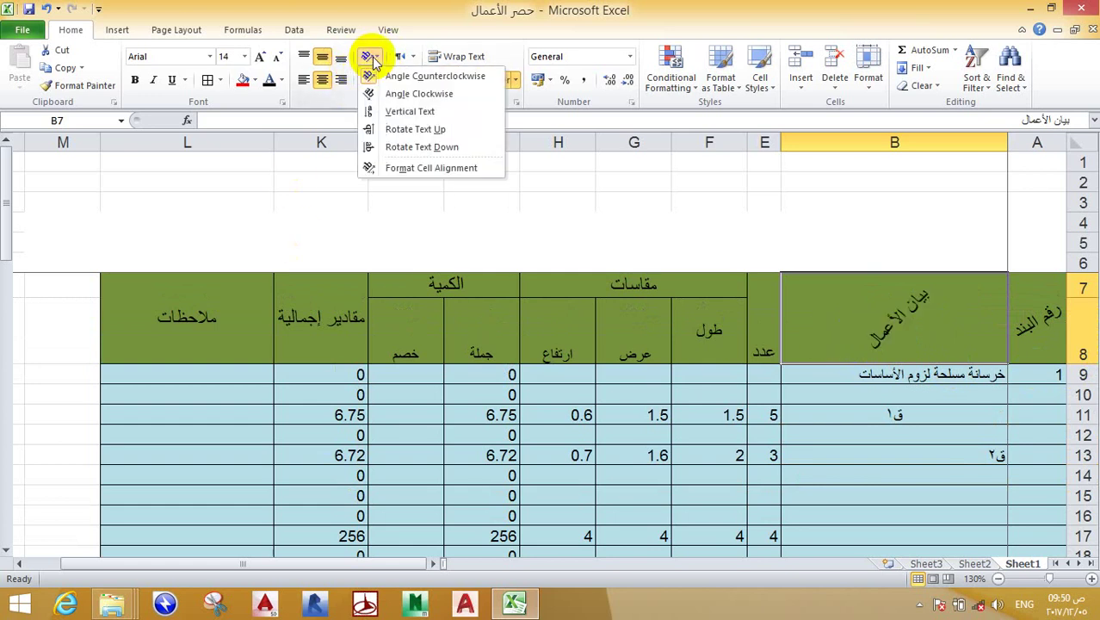
left_click(396, 168)
double_click(521, 344)
type("70")
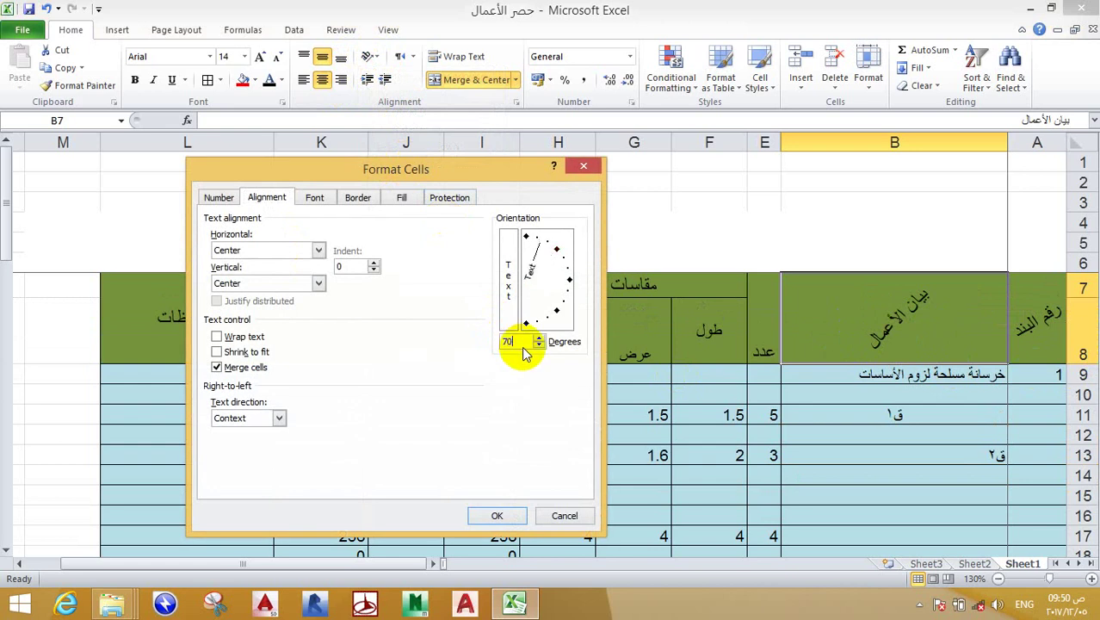
left_click(486, 514)
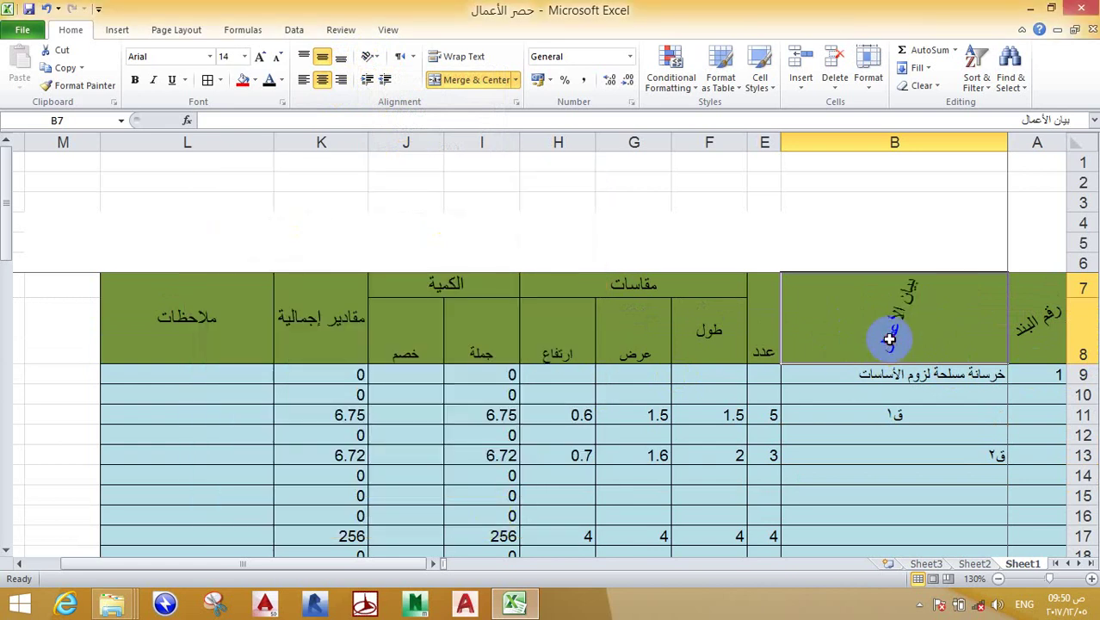
left_click(377, 58)
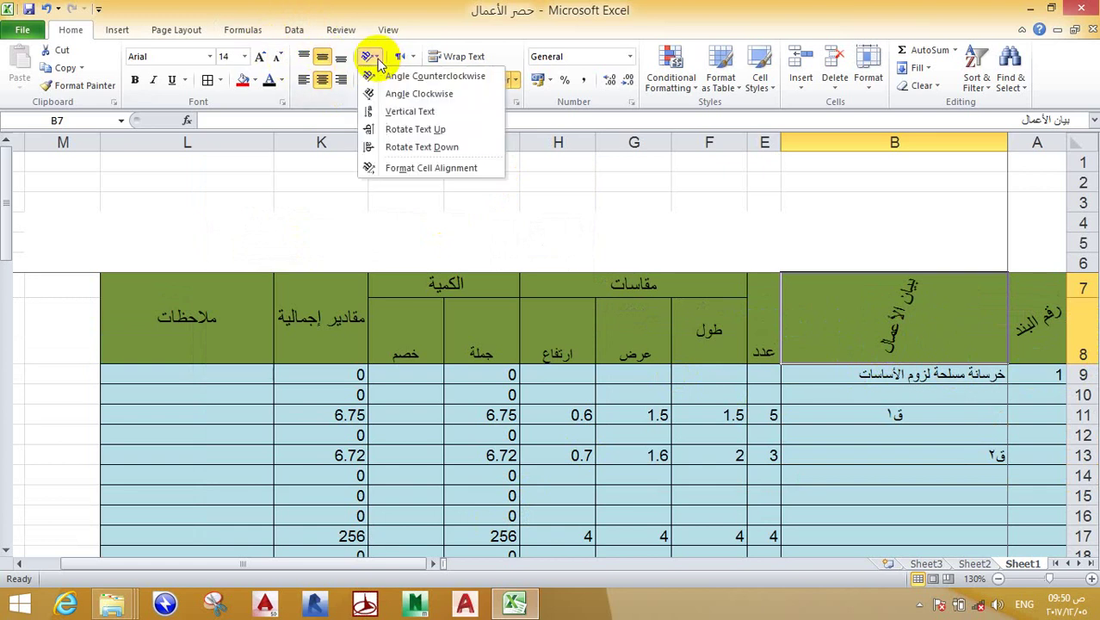
Step: Change the بيان الأعمال header angle in B7 from 70 to 35 degrees
left_click(409, 170)
double_click(522, 343)
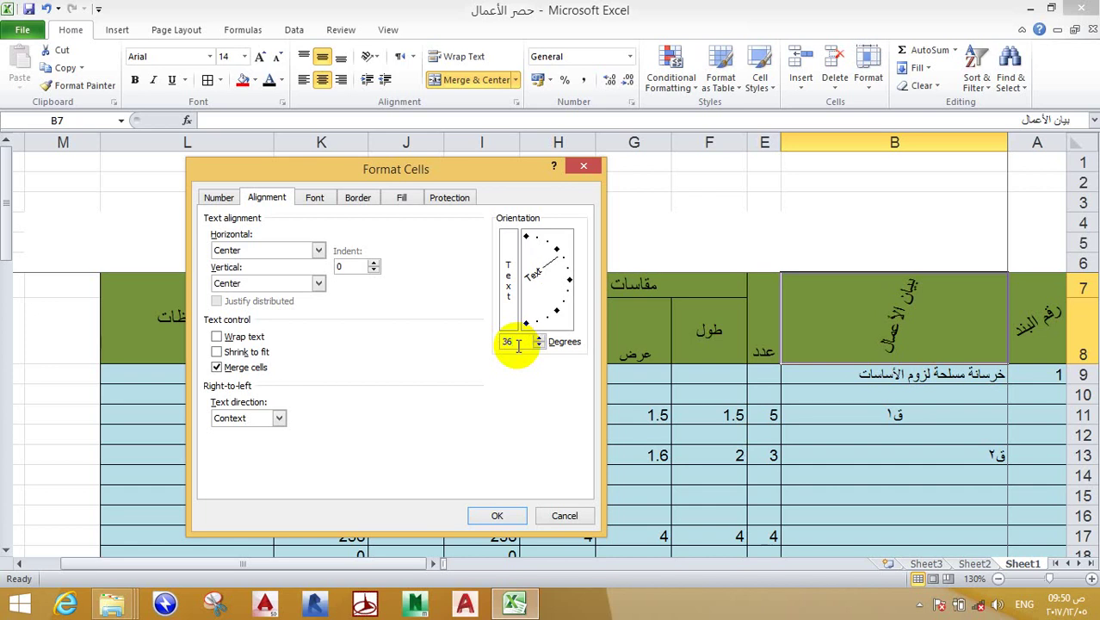
left_click(497, 514)
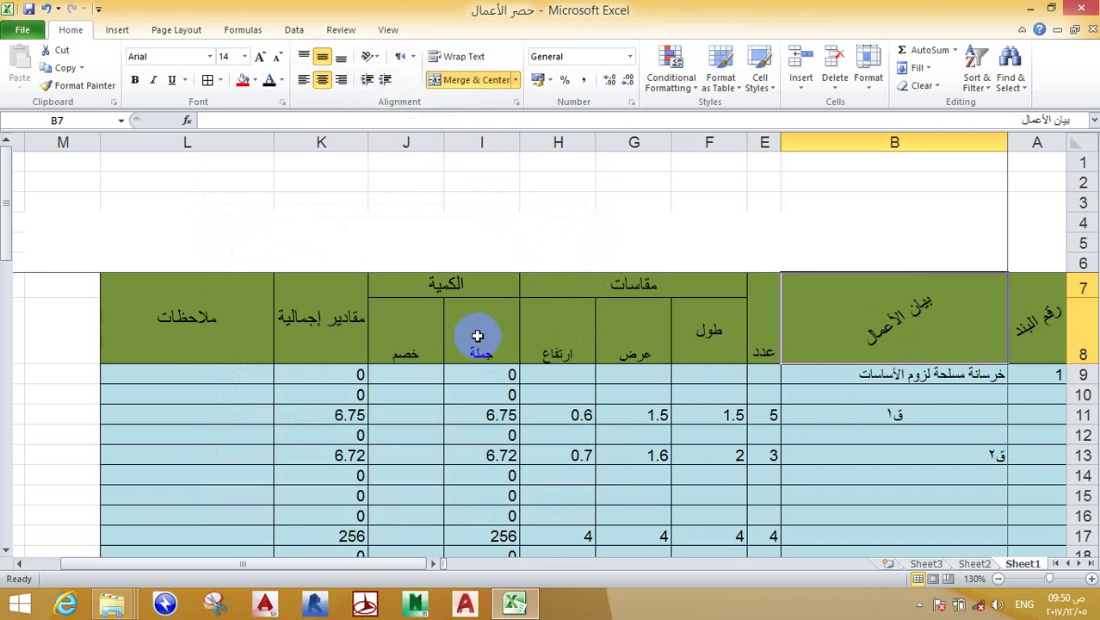
Step: Inspect the رقم البند and بيان الأعمال header cells at the new angle
scroll(474, 360, "down", 2)
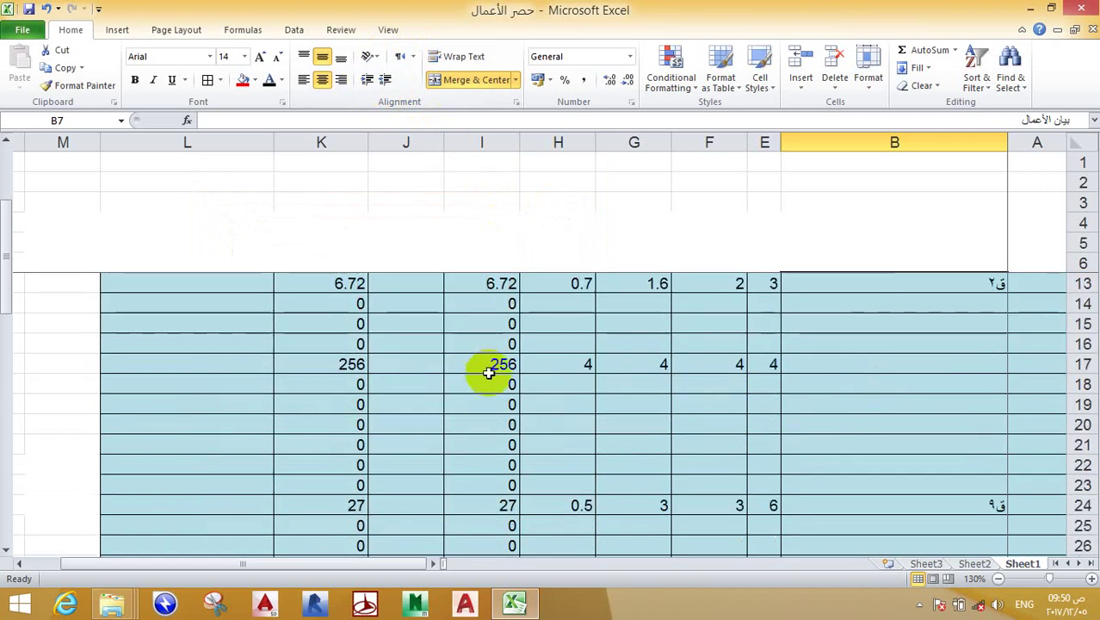
scroll(488, 372, "up", 2)
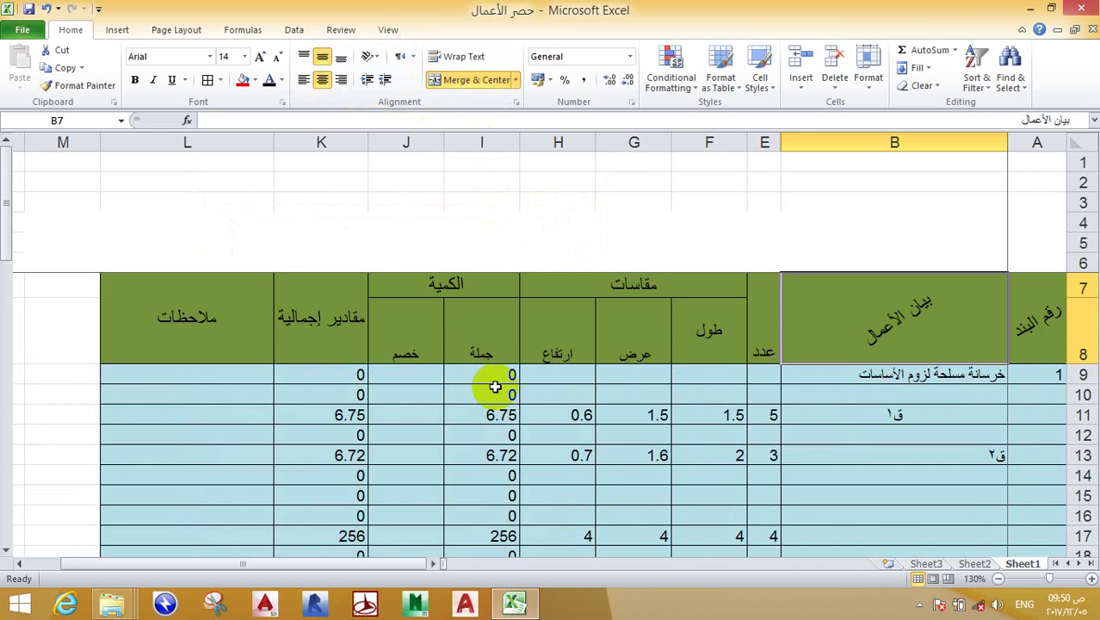
left_click(1052, 320)
left_click(919, 315)
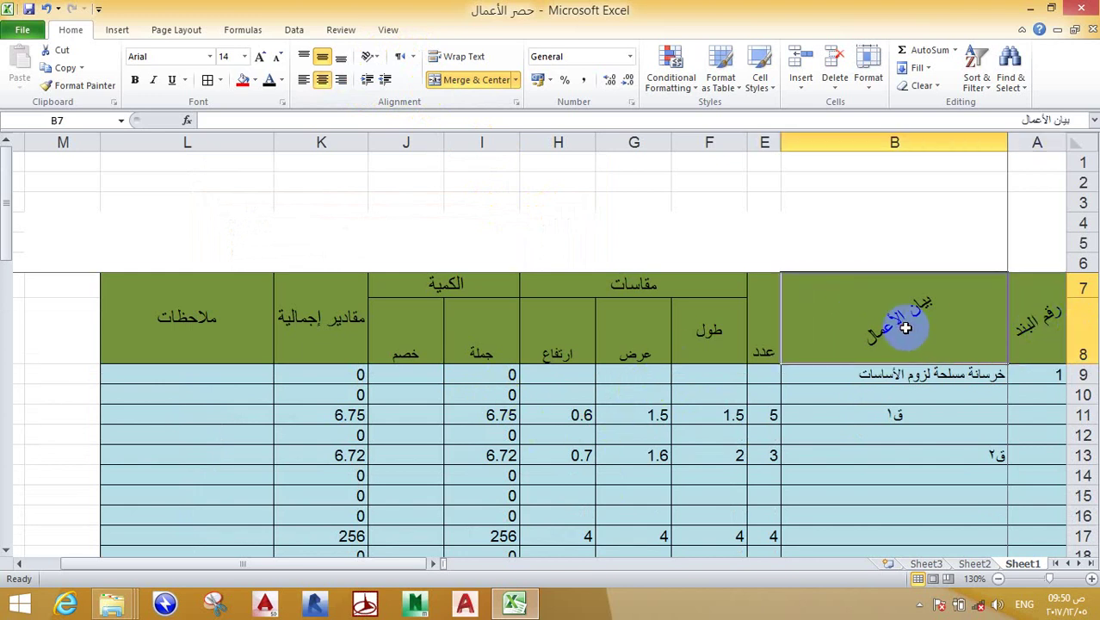
Step: Check the first item description cell and the ق١ item cell in the table
left_click(944, 374)
left_click(901, 417)
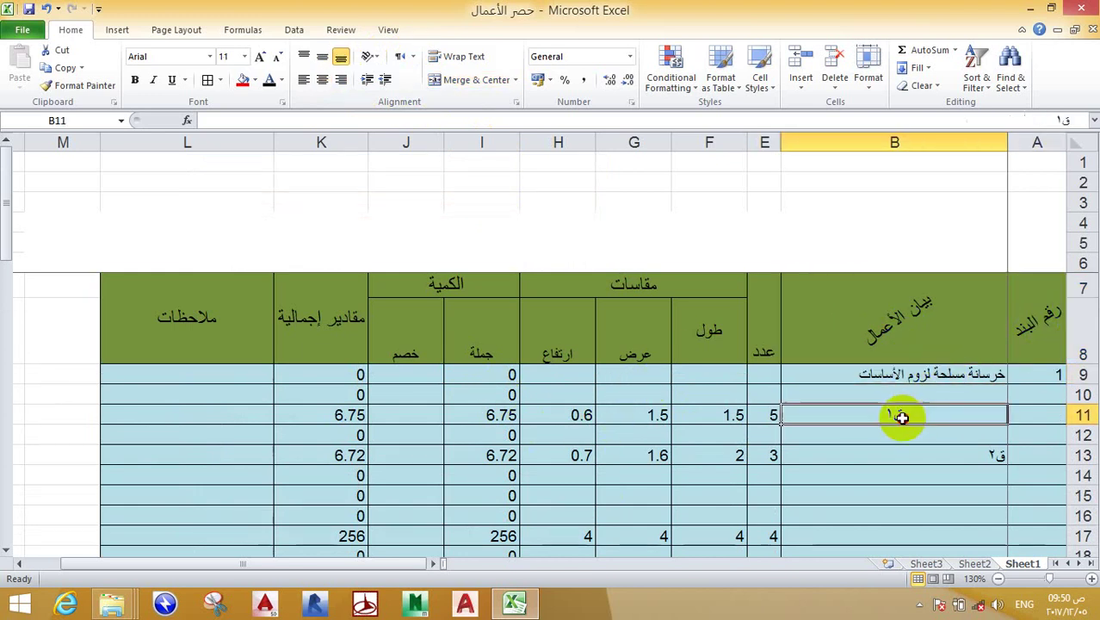
scroll(689, 405, "down", 1)
scroll(590, 440, "down", 1)
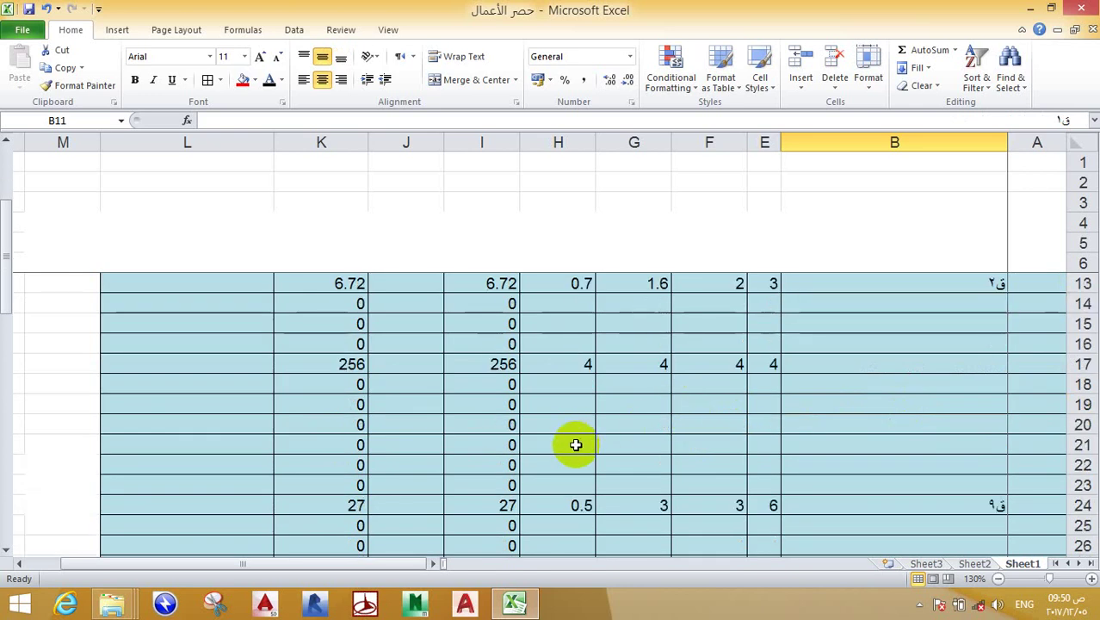
scroll(572, 444, "down", 5)
scroll(572, 447, "up", 6)
scroll(579, 470, "up", 1)
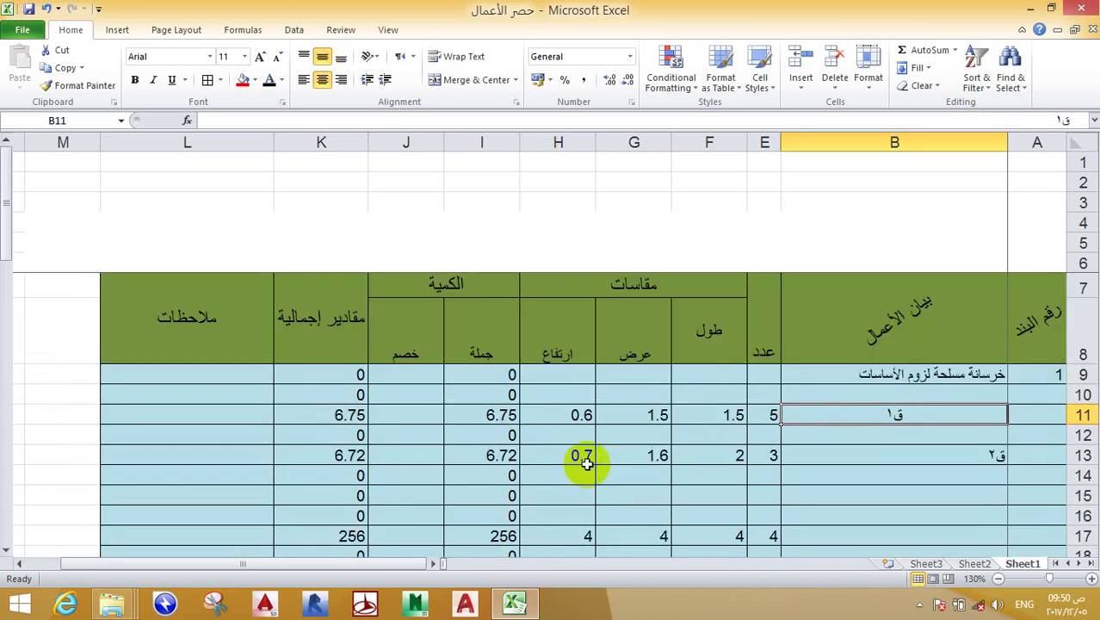
scroll(582, 459, "down", 1)
scroll(651, 418, "up", 1)
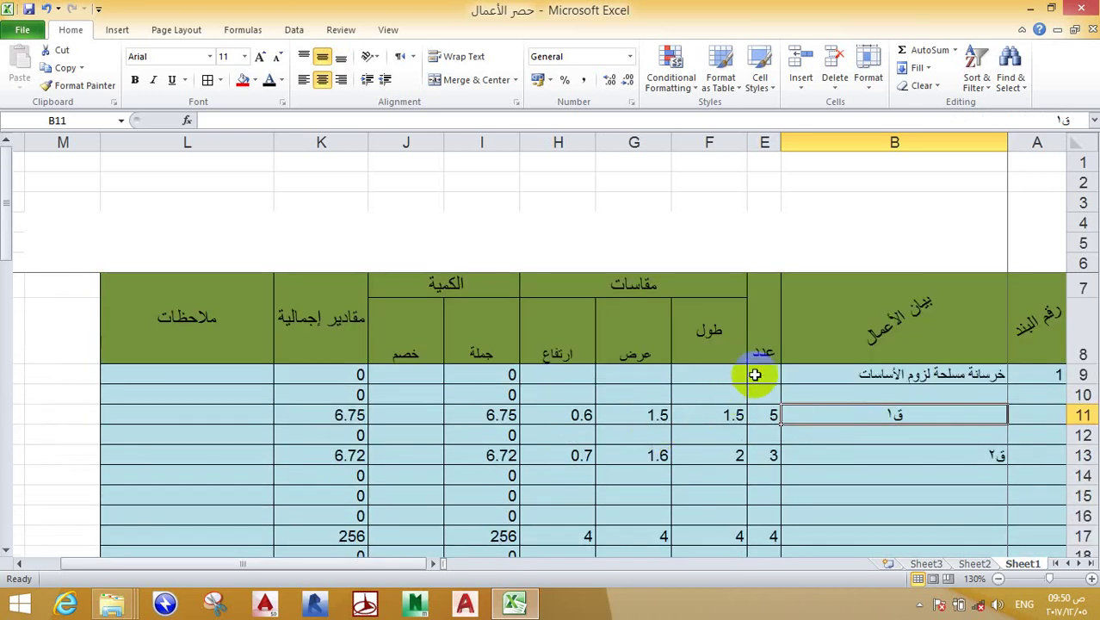
Step: Select the dimension and quantity columns E to K down to the totals row
left_click_drag(755, 374, 334, 613)
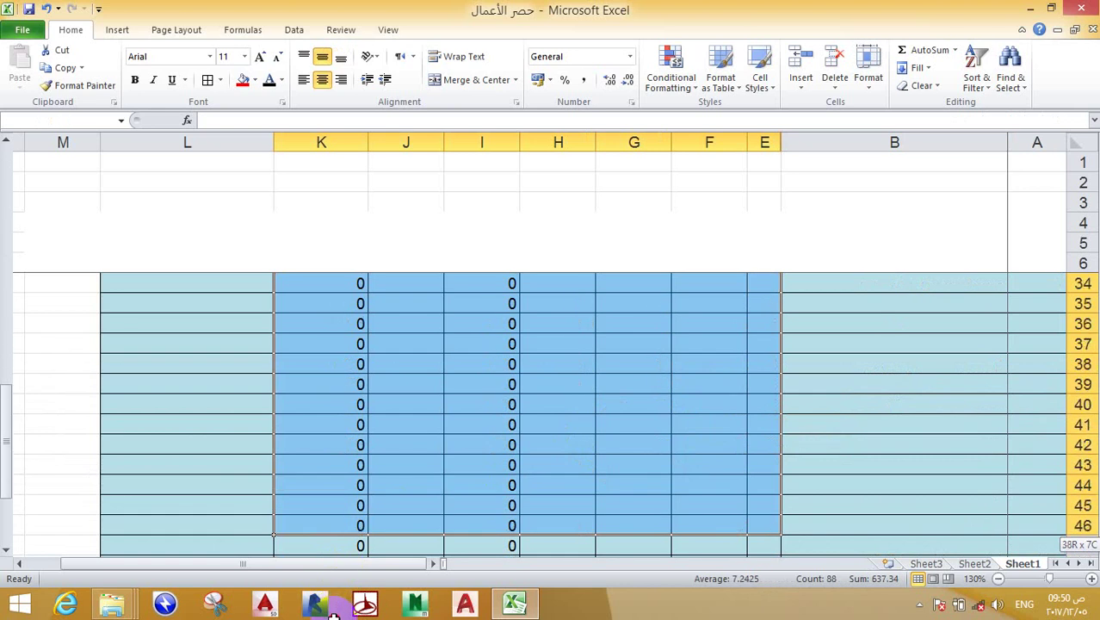
left_click_drag(334, 613, 292, 512)
scroll(437, 462, "up", 5)
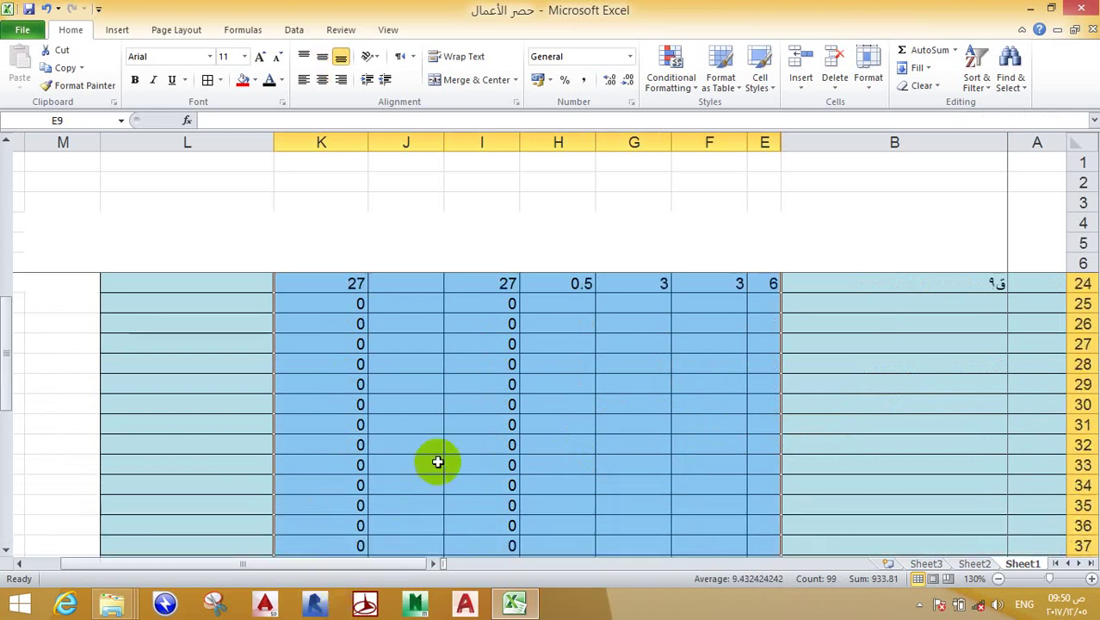
scroll(437, 462, "up", 6)
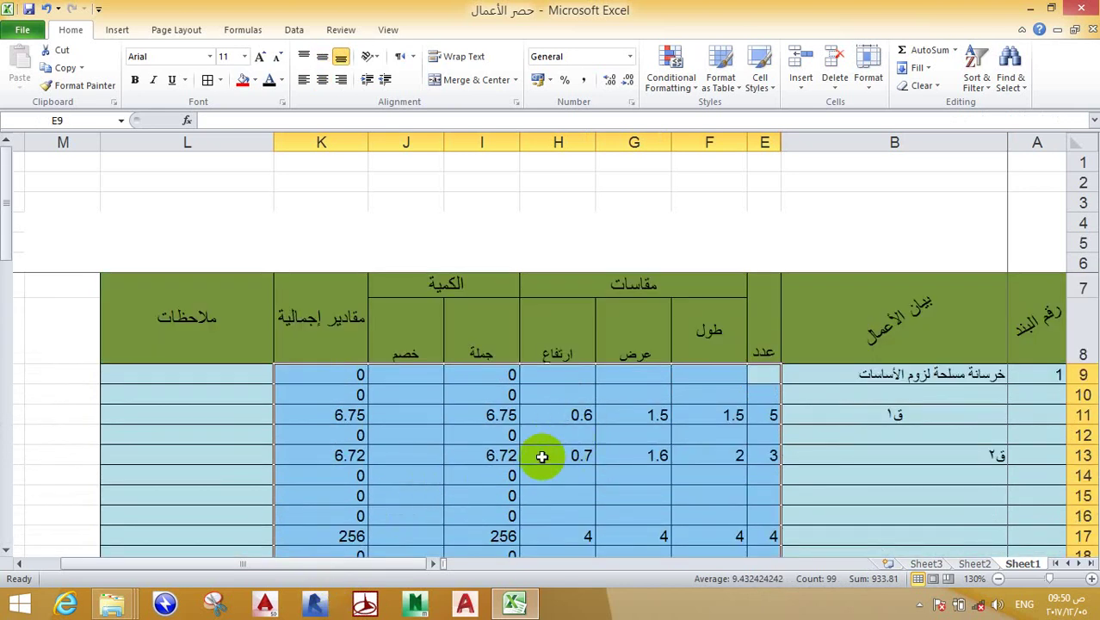
Step: Set the selected numbers' text direction to Right-to-Left so they show Arabic-Indic digits
right_click(550, 415)
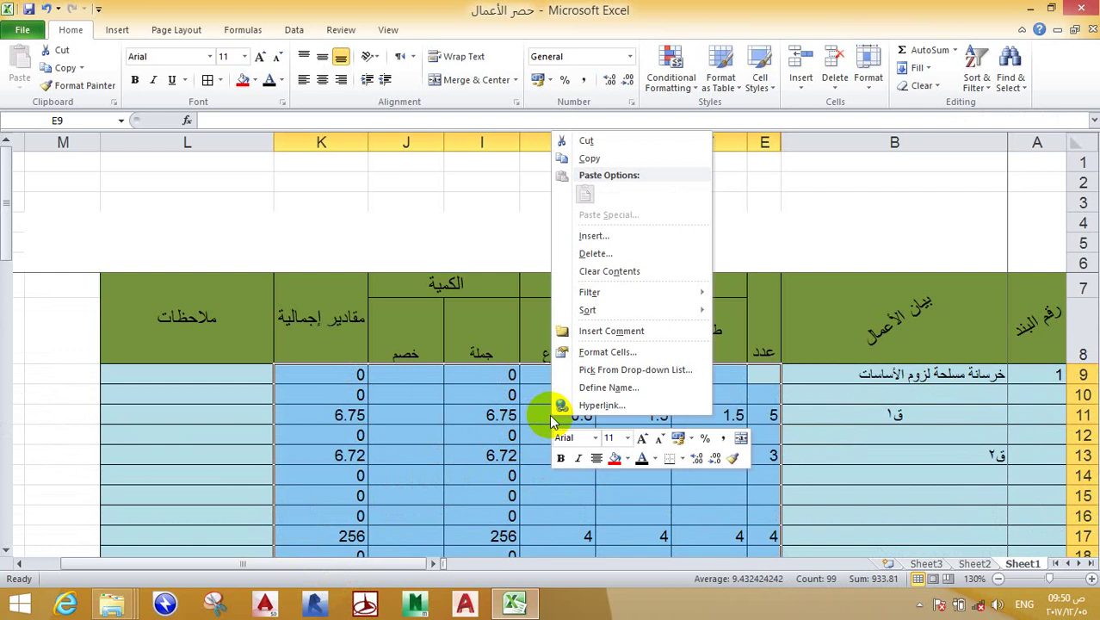
left_click(602, 355)
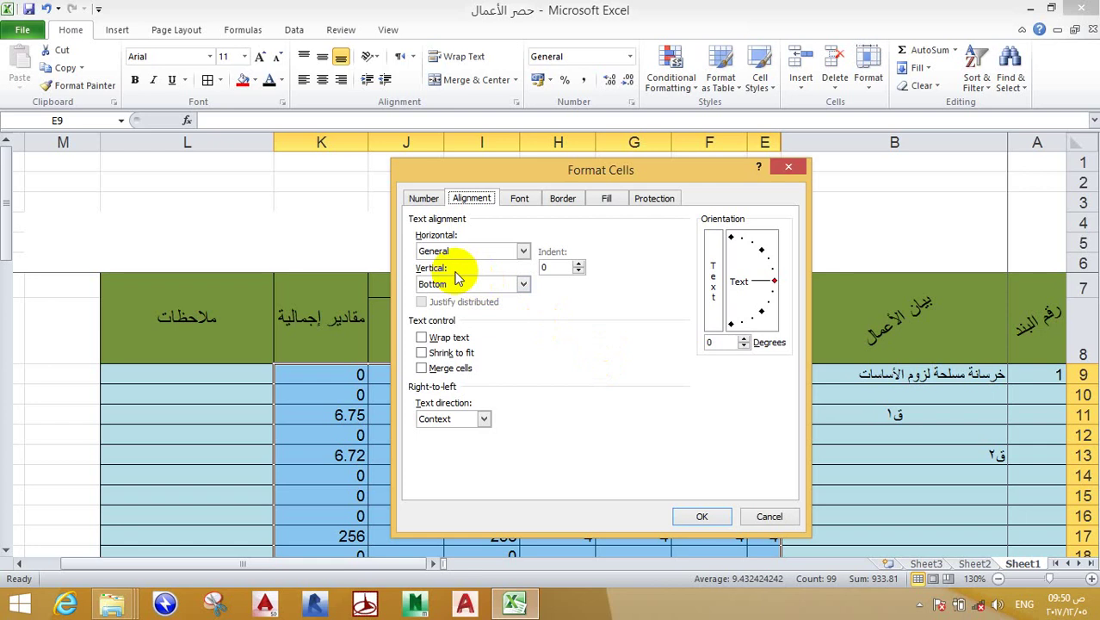
left_click(483, 420)
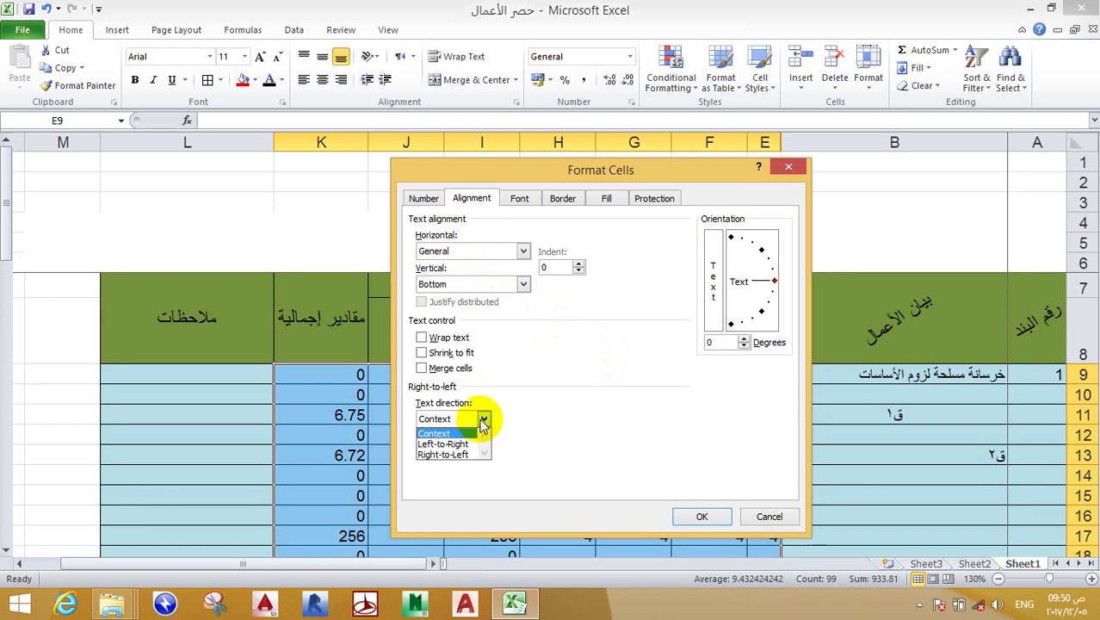
left_click(443, 454)
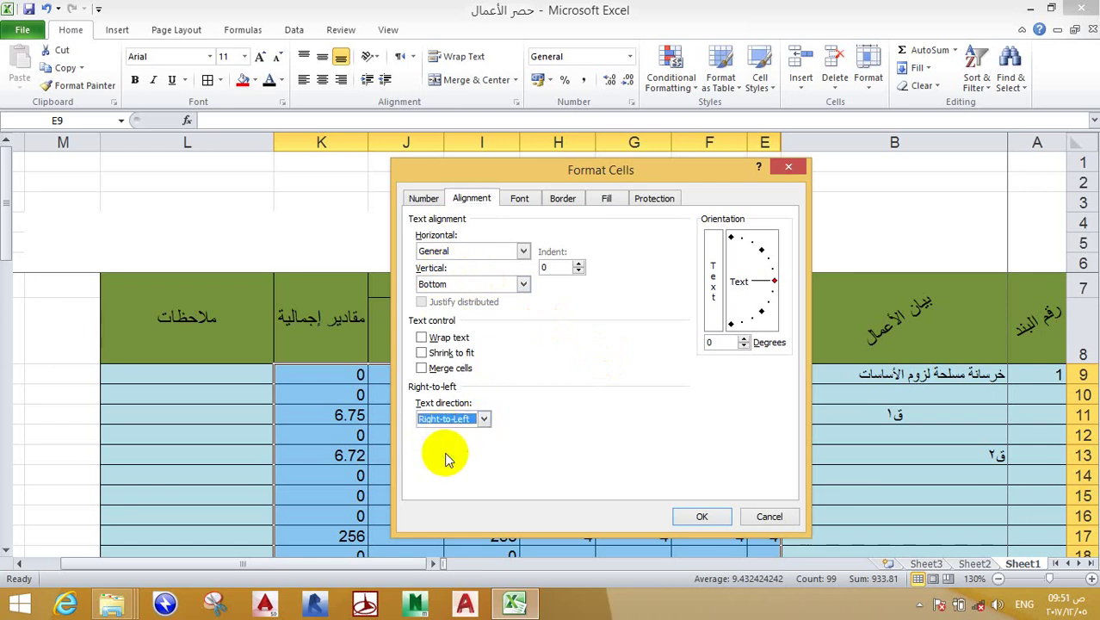
left_click(702, 516)
left_click(607, 505)
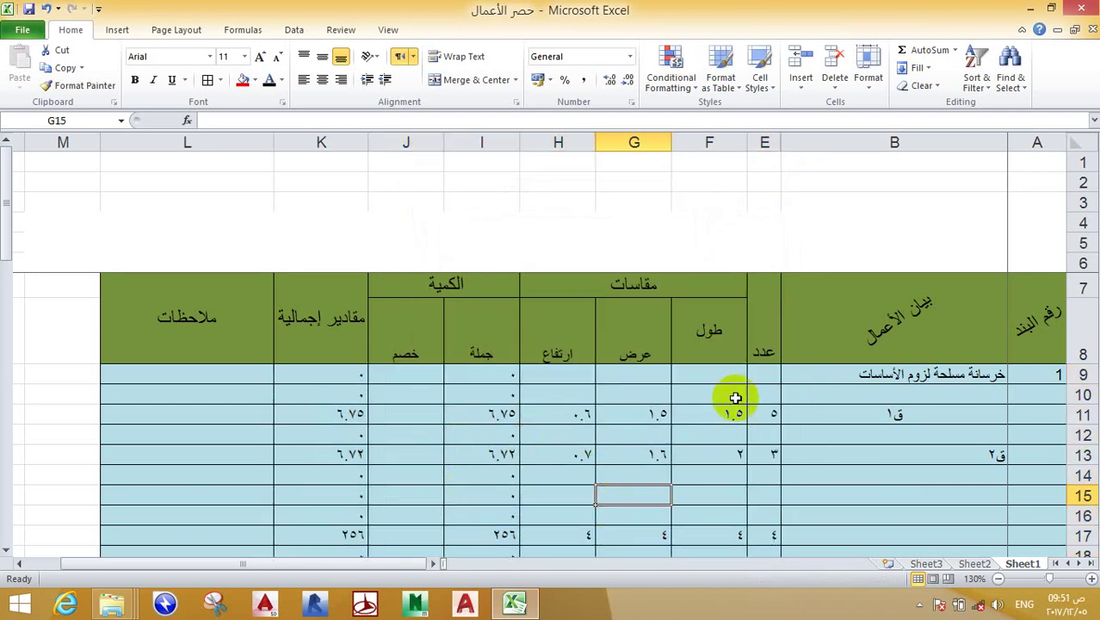
left_click_drag(731, 396, 332, 529)
right_click(467, 450)
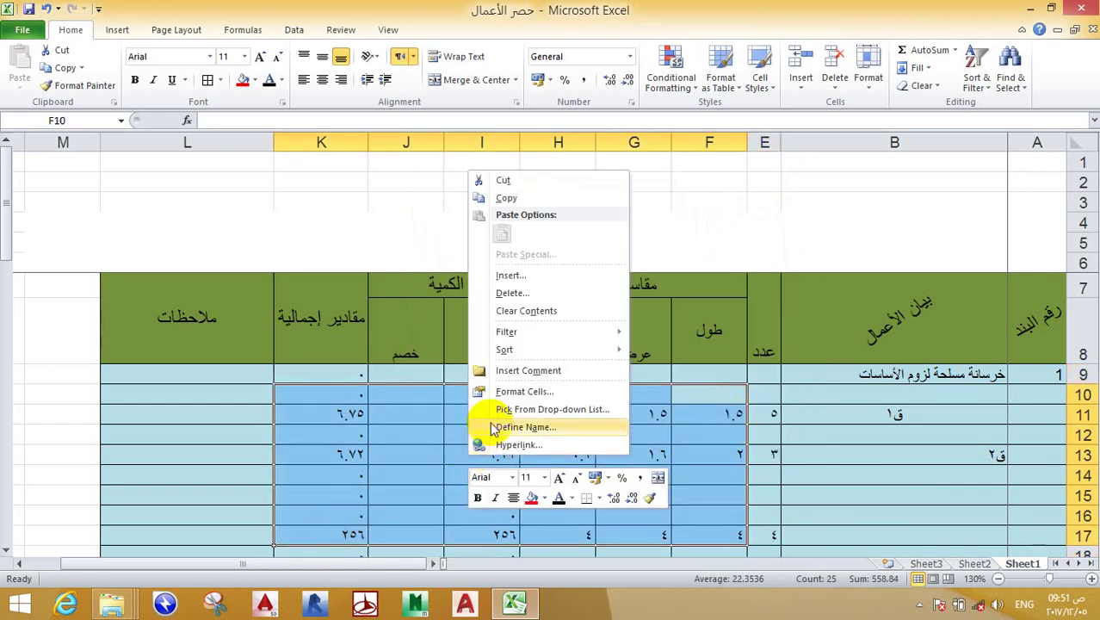
left_click(525, 391)
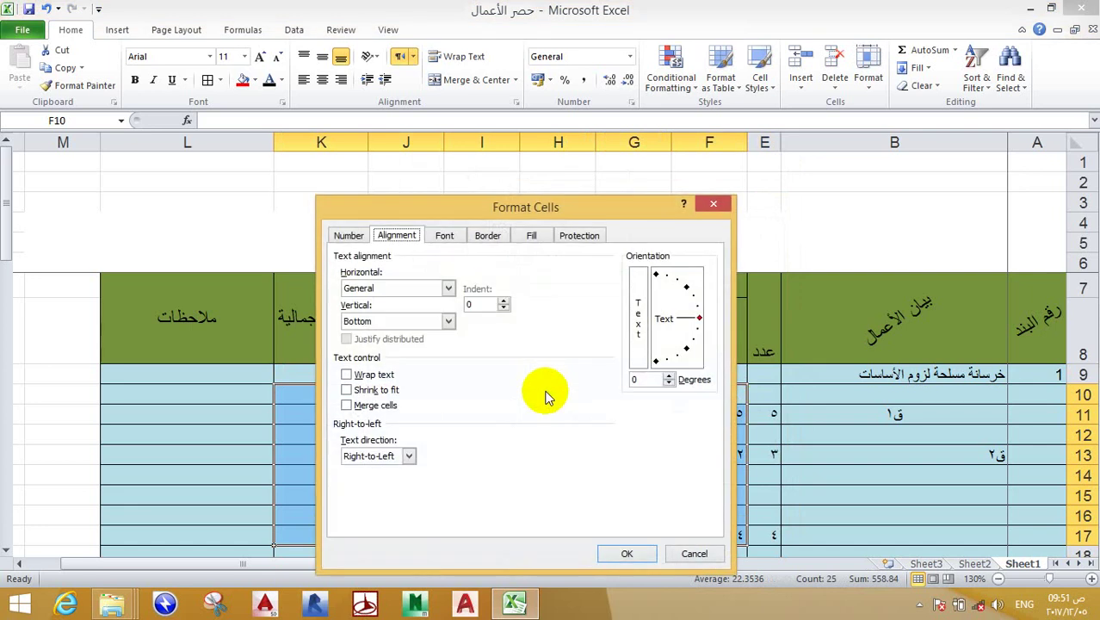
left_click(408, 456)
left_click(394, 479)
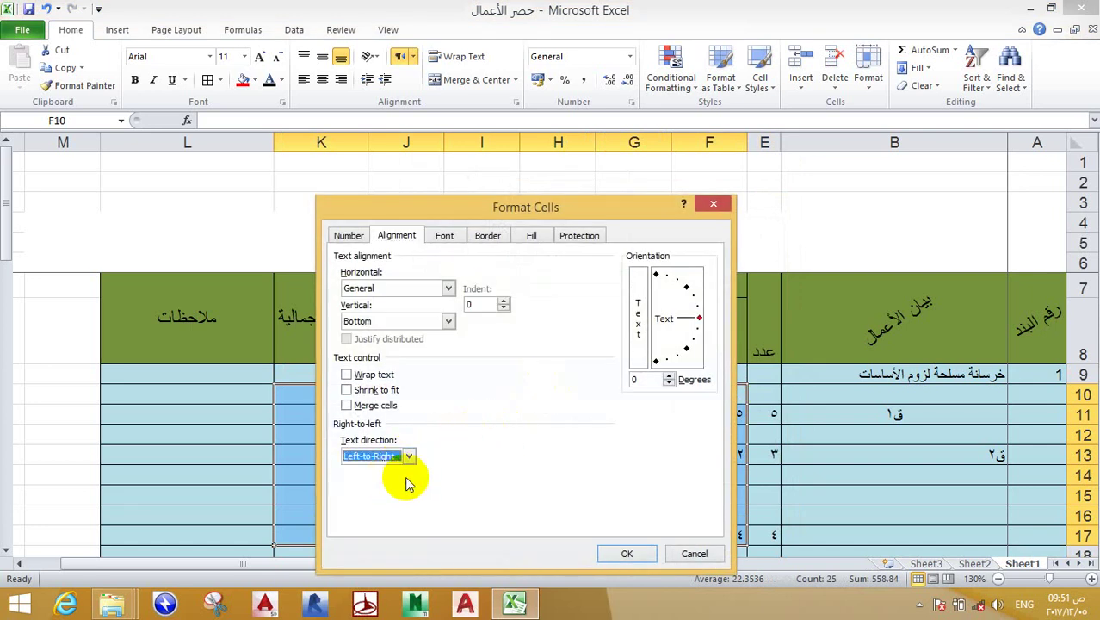
left_click(617, 554)
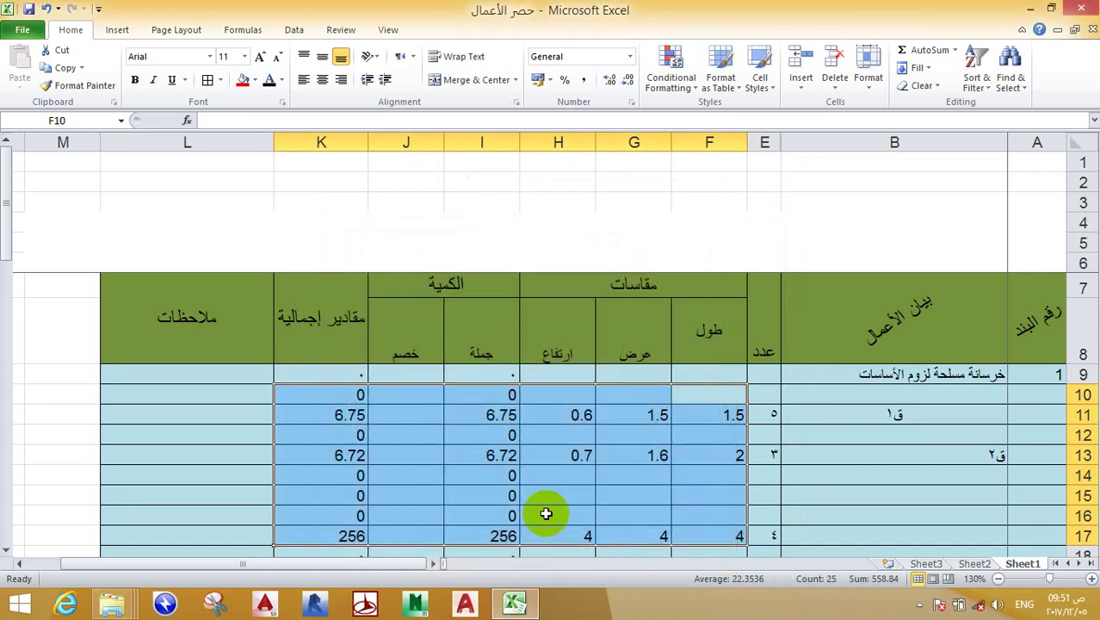
left_click(253, 458)
scroll(430, 444, "down", 1)
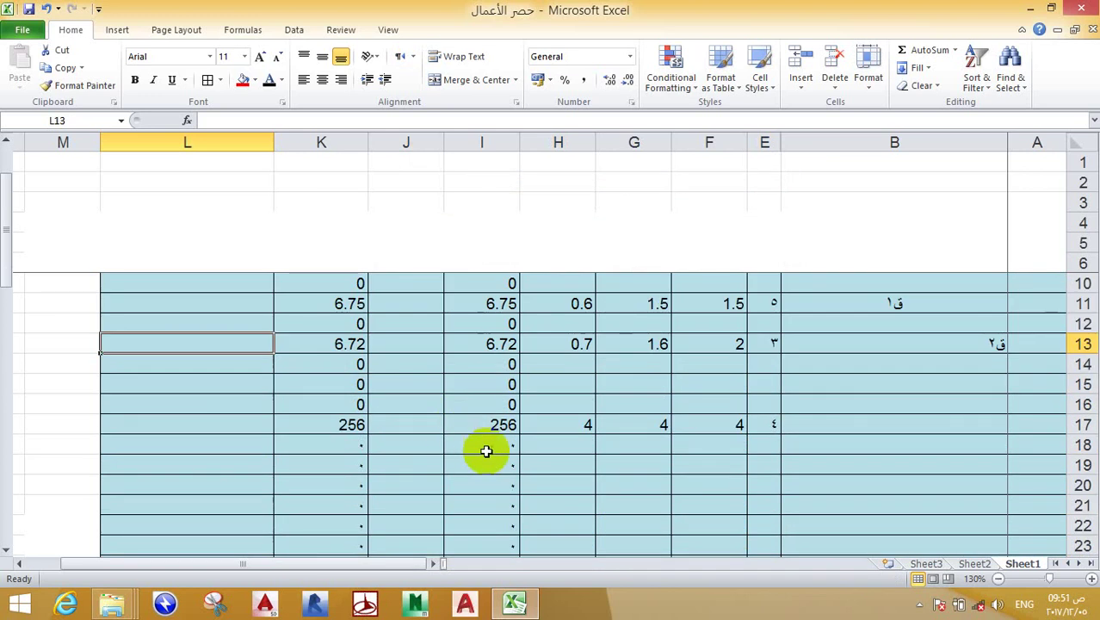
scroll(485, 450, "up", 1)
mouse_move(760, 376)
left_mouse_down()
mouse_move(340, 570)
mouse_move(362, 492)
left_mouse_up()
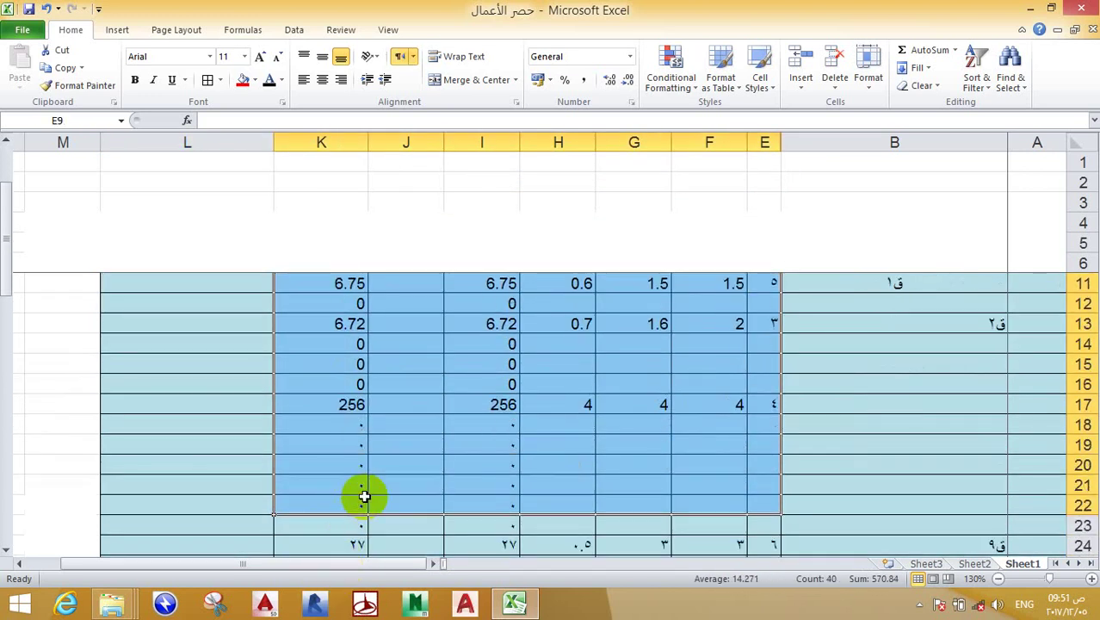
scroll(345, 430, "up", 2)
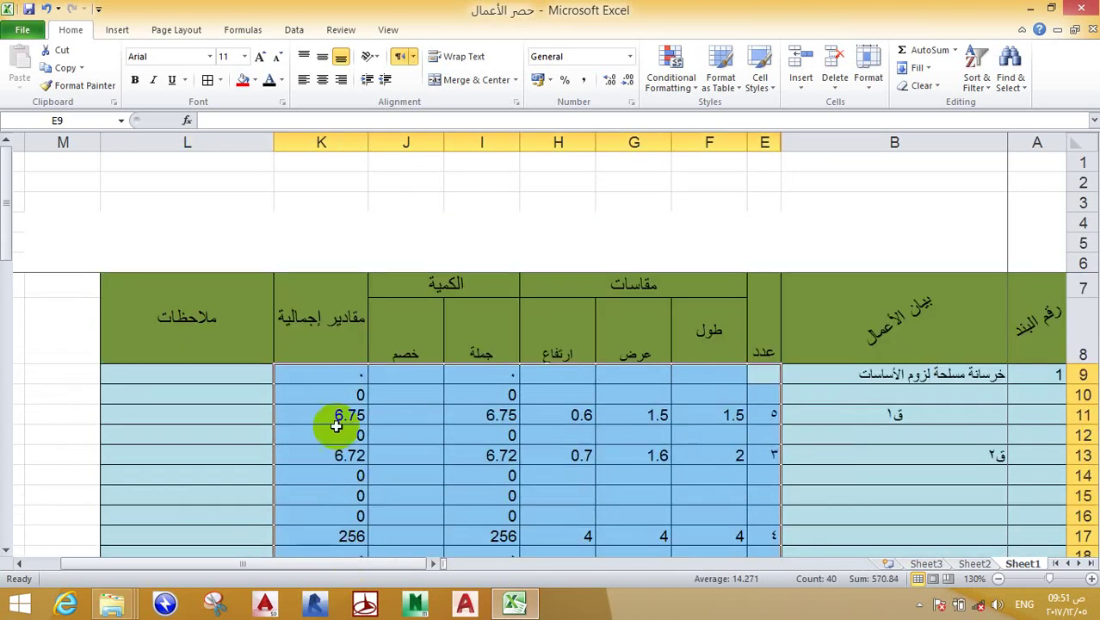
left_click(414, 57)
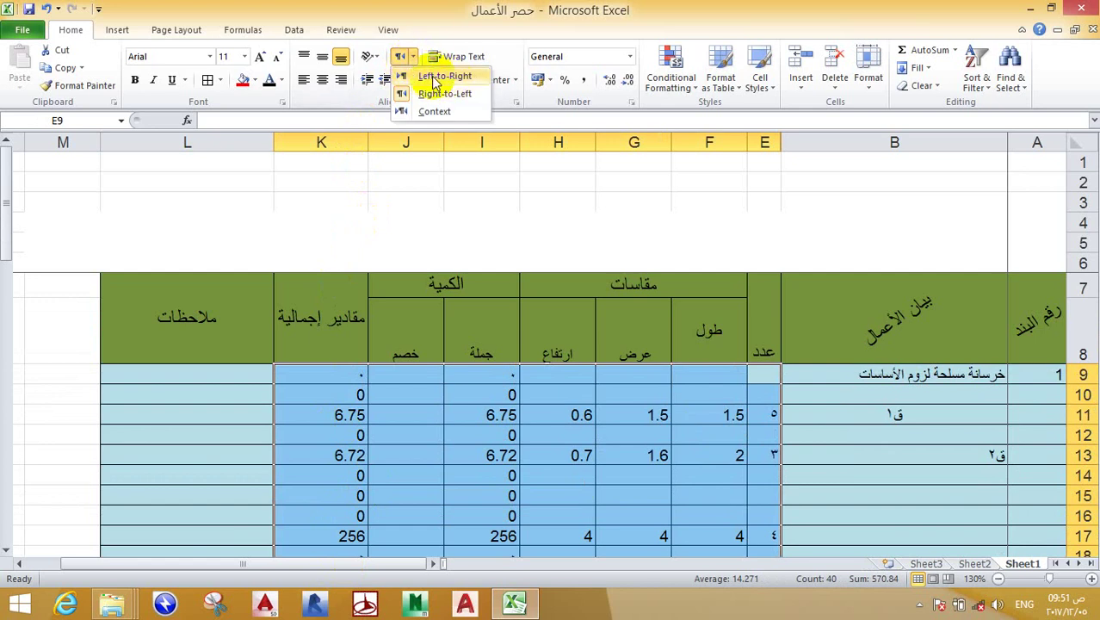
left_click(436, 78)
left_click(414, 57)
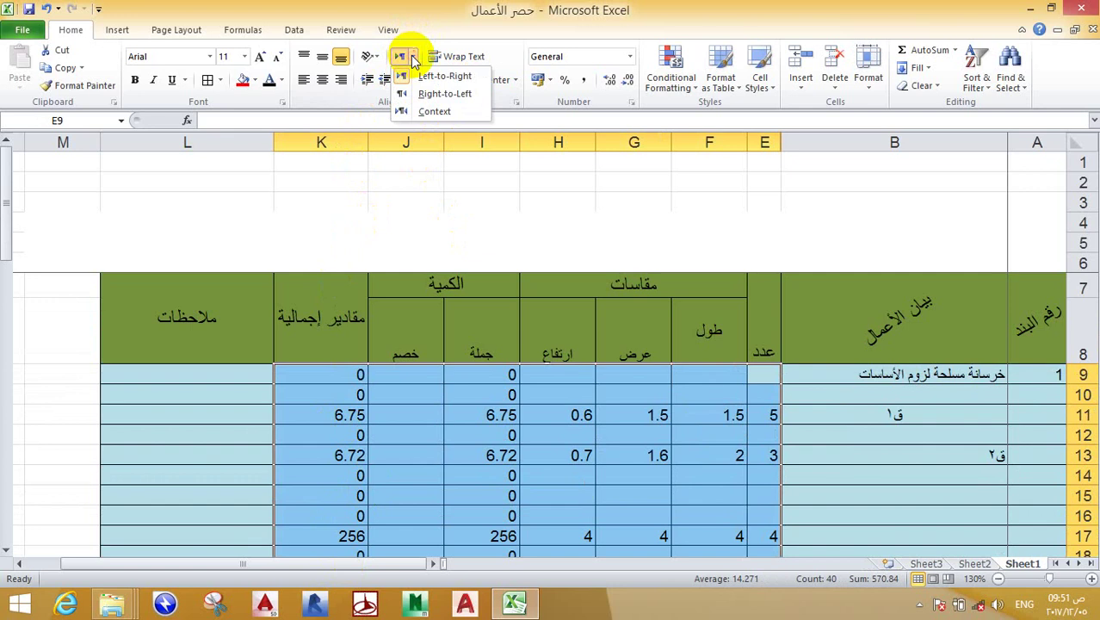
left_click(434, 93)
left_click(555, 394)
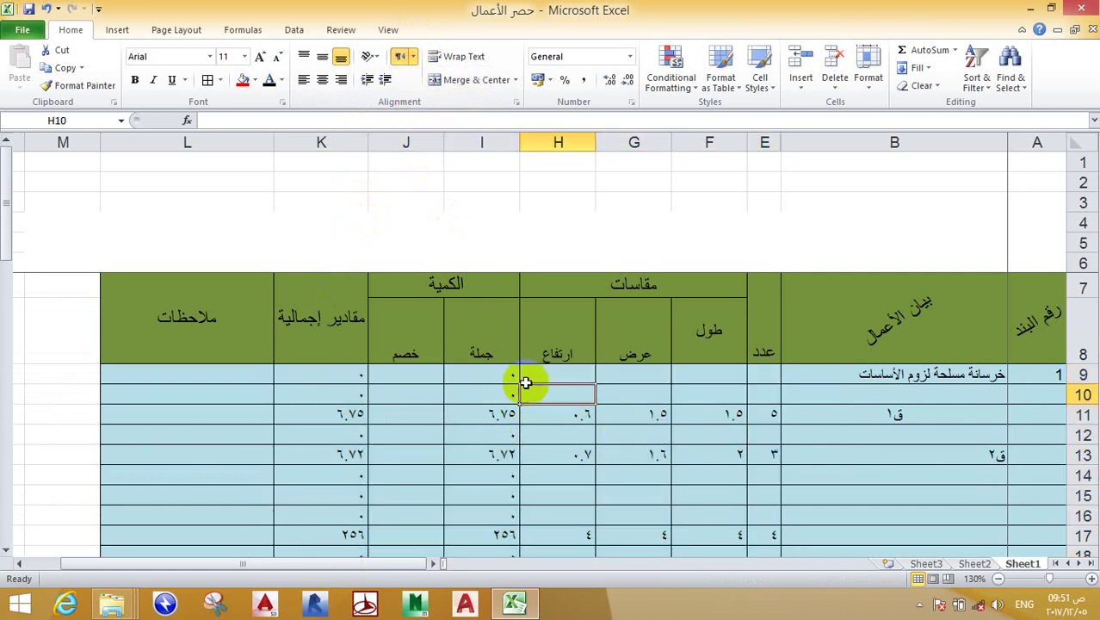
Step: Make row 10 of the table taller
scroll(319, 398, "down", 1)
scroll(341, 404, "up", 1)
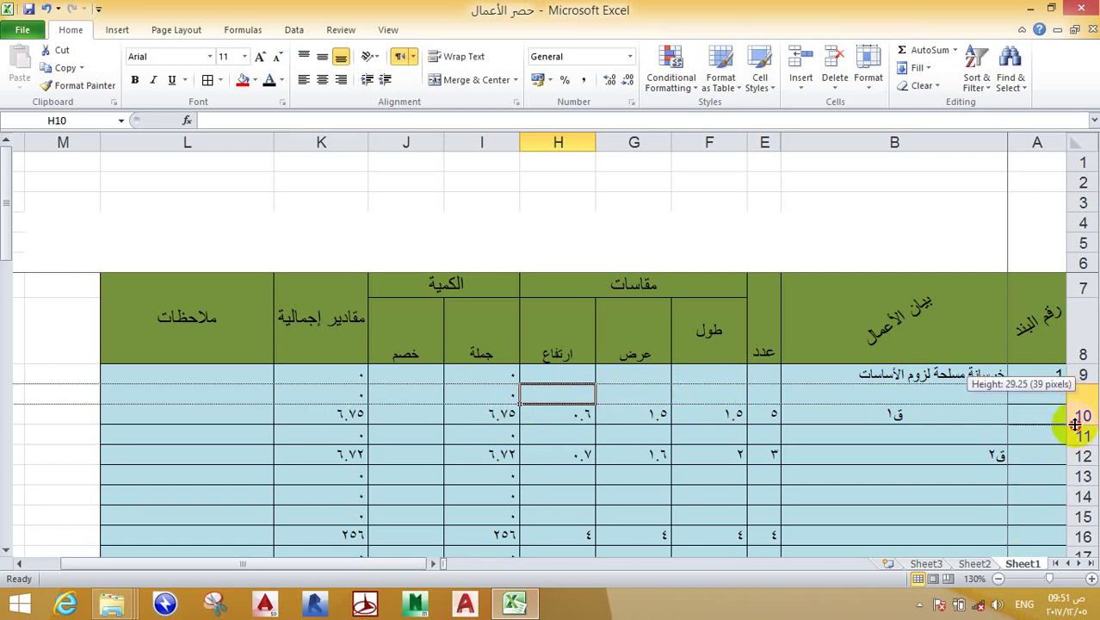
left_click_drag(1076, 403, 1075, 424)
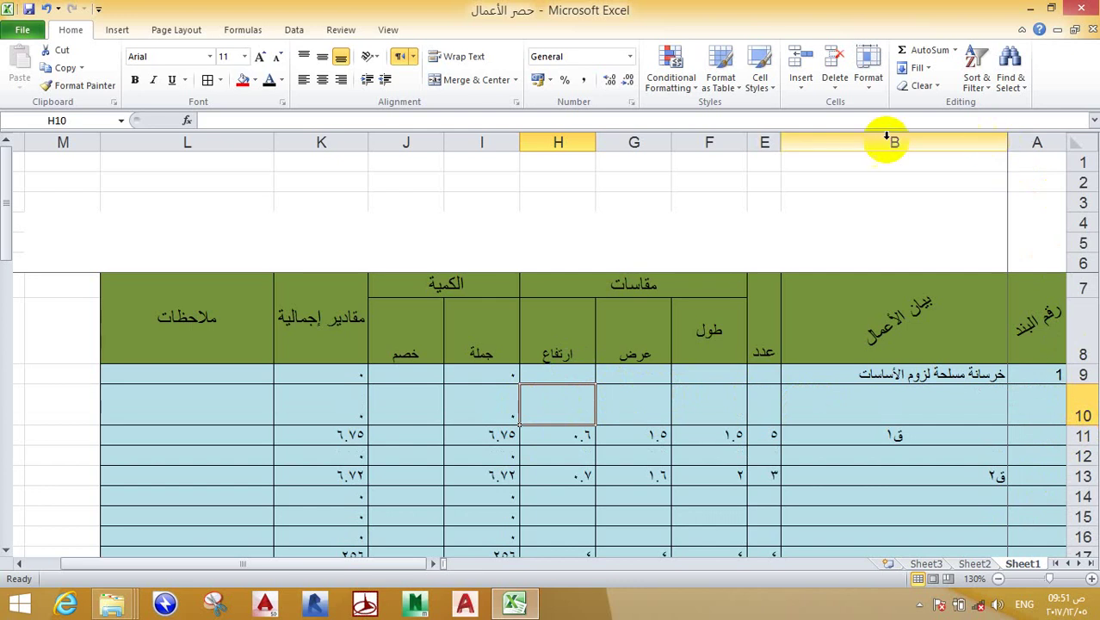
Step: Widen the length column F to about 5.13
mouse_move(670, 148)
left_mouse_down()
mouse_move(697, 146)
mouse_move(650, 146)
left_mouse_up()
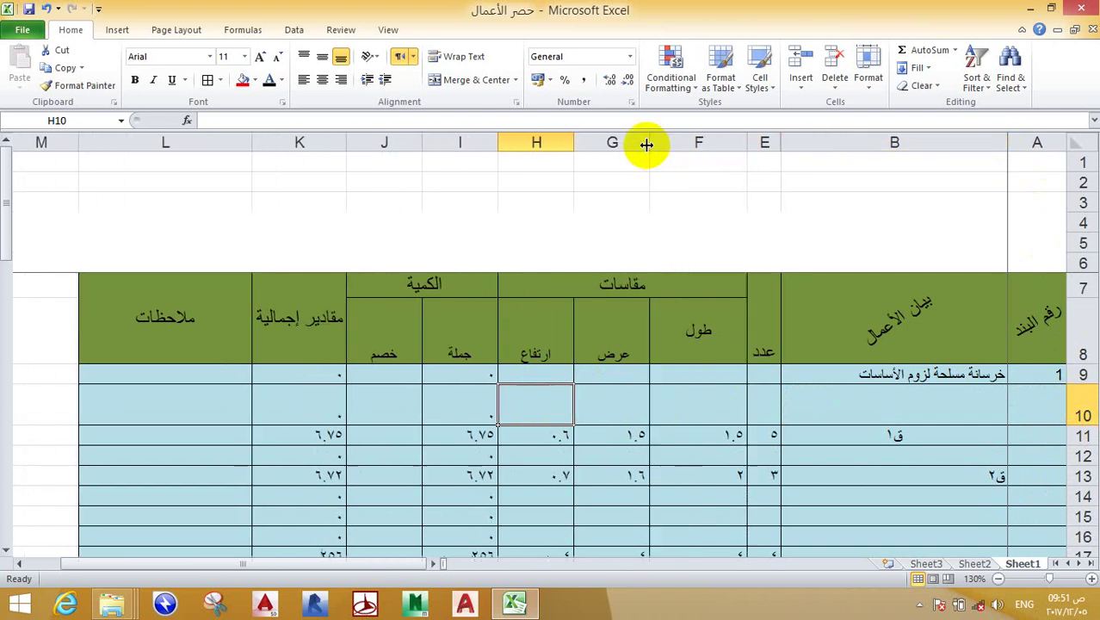
left_click(663, 202)
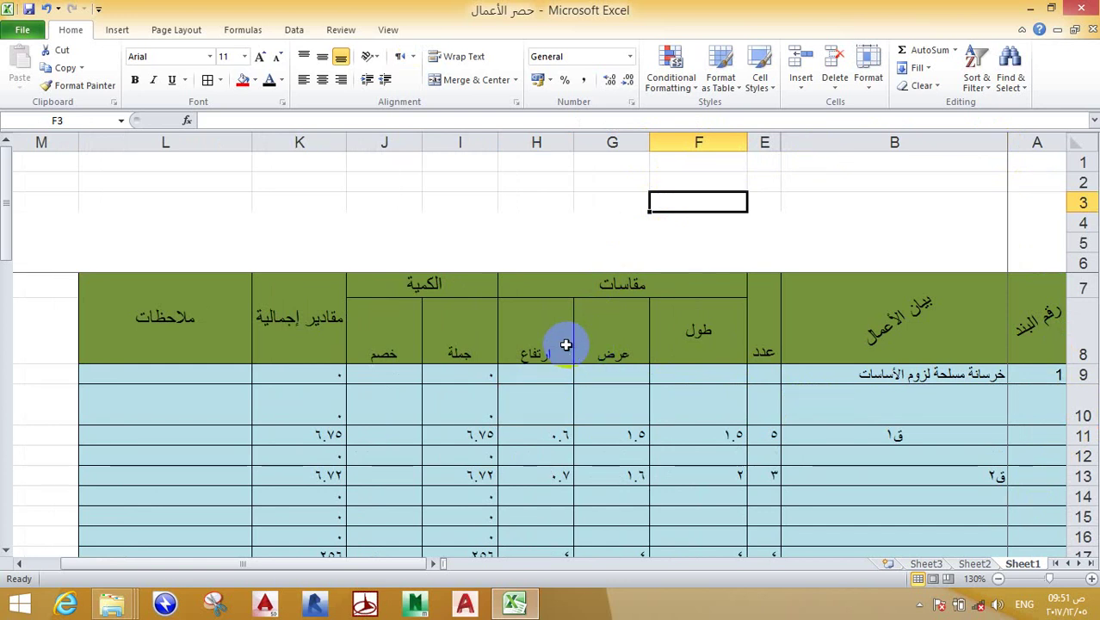
scroll(573, 353, "down", 2)
scroll(706, 422, "down", 2)
left_click(699, 410)
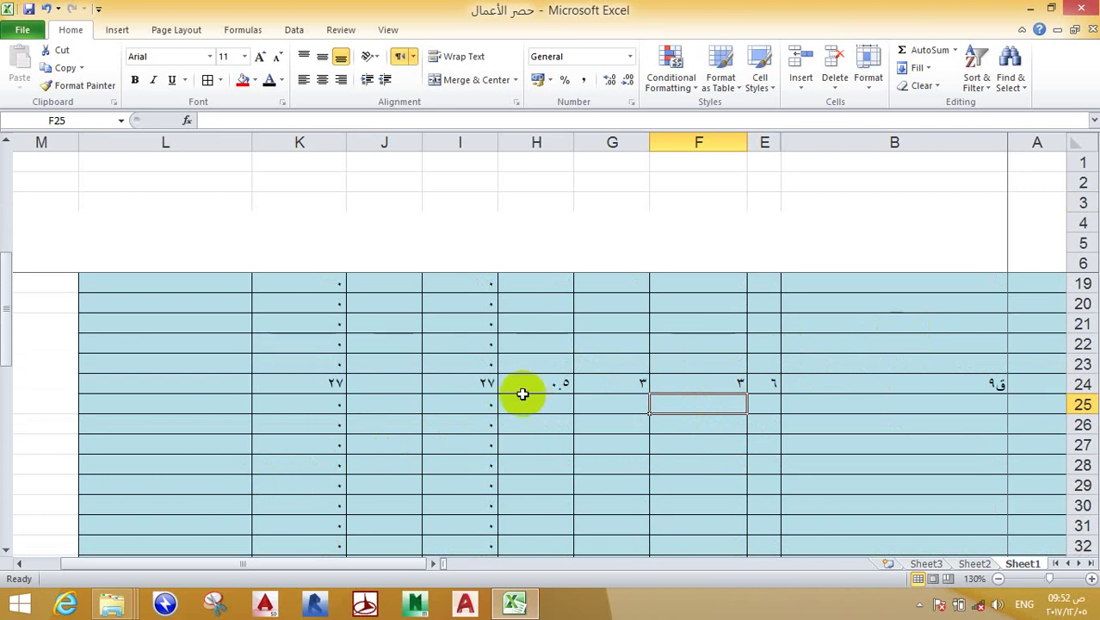
scroll(512, 402, "up", 4)
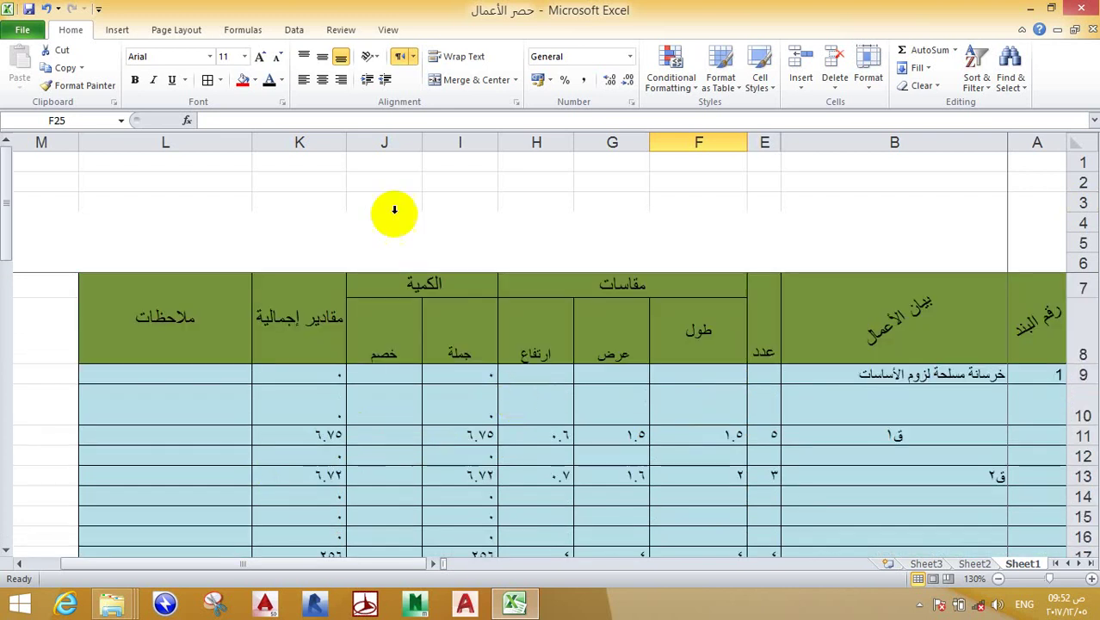
Step: Zoom the sheet to 100% and inspect the total quantity formula in K17
left_click(388, 31)
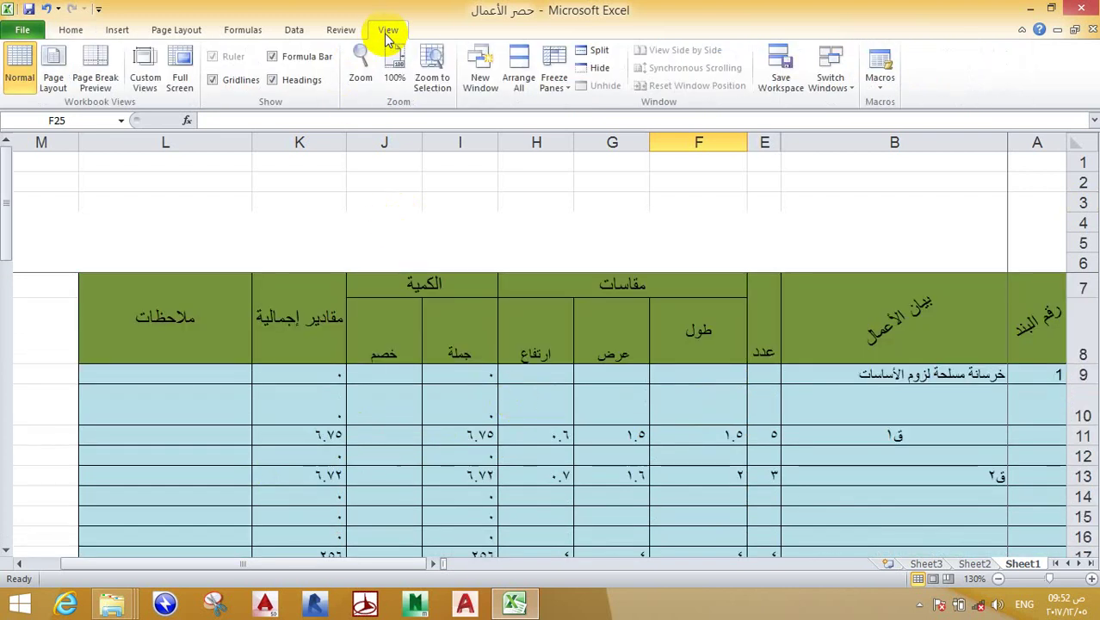
left_click(362, 79)
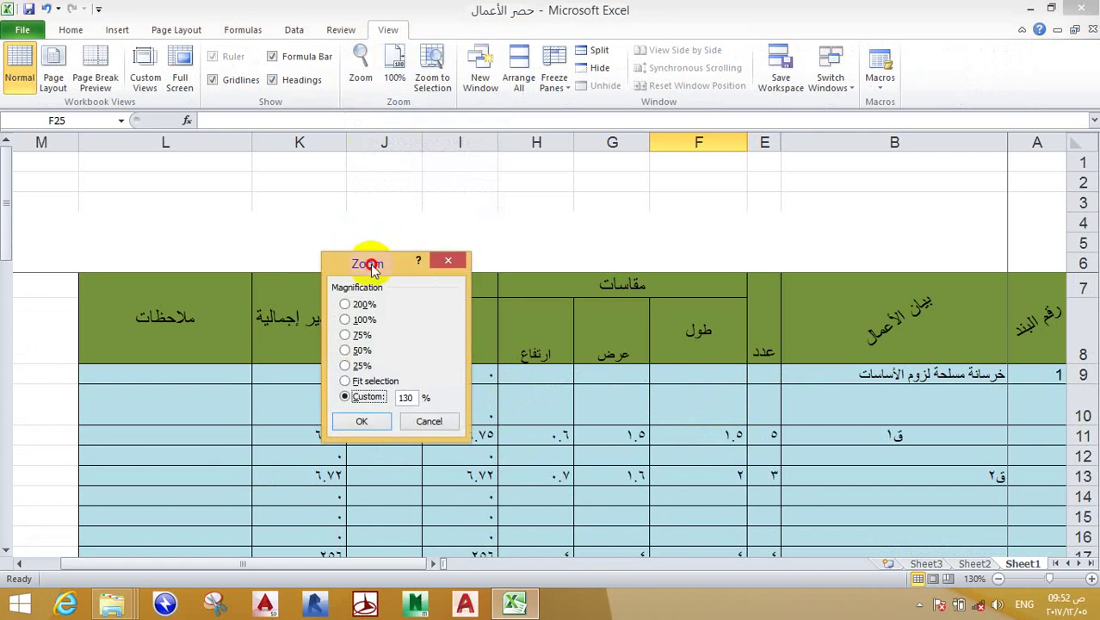
left_click_drag(372, 268, 479, 153)
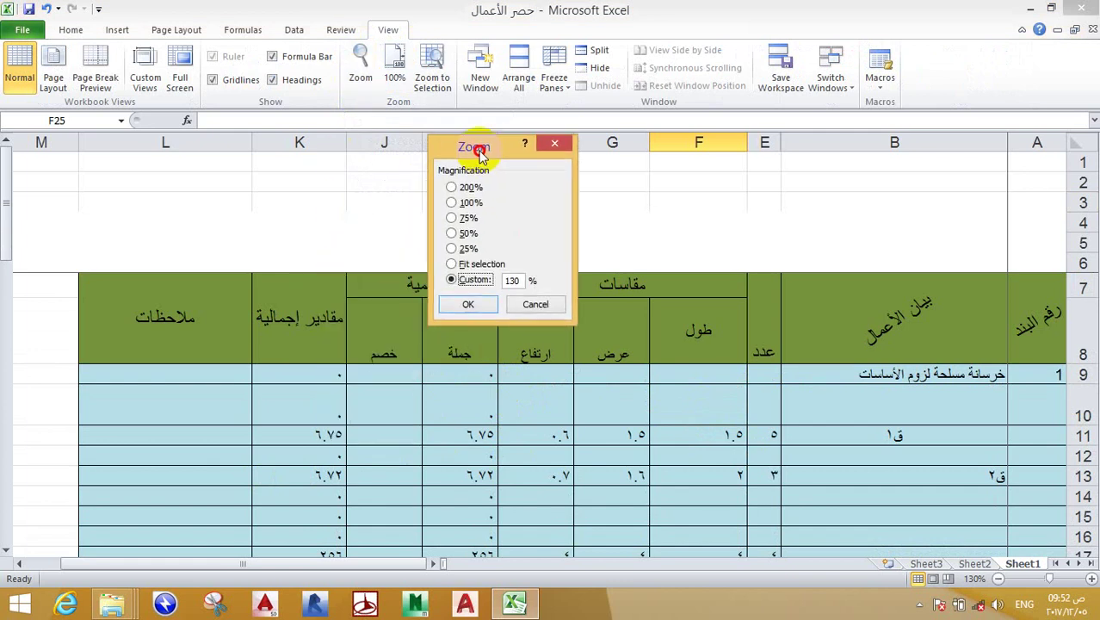
left_click(453, 202)
left_click(473, 303)
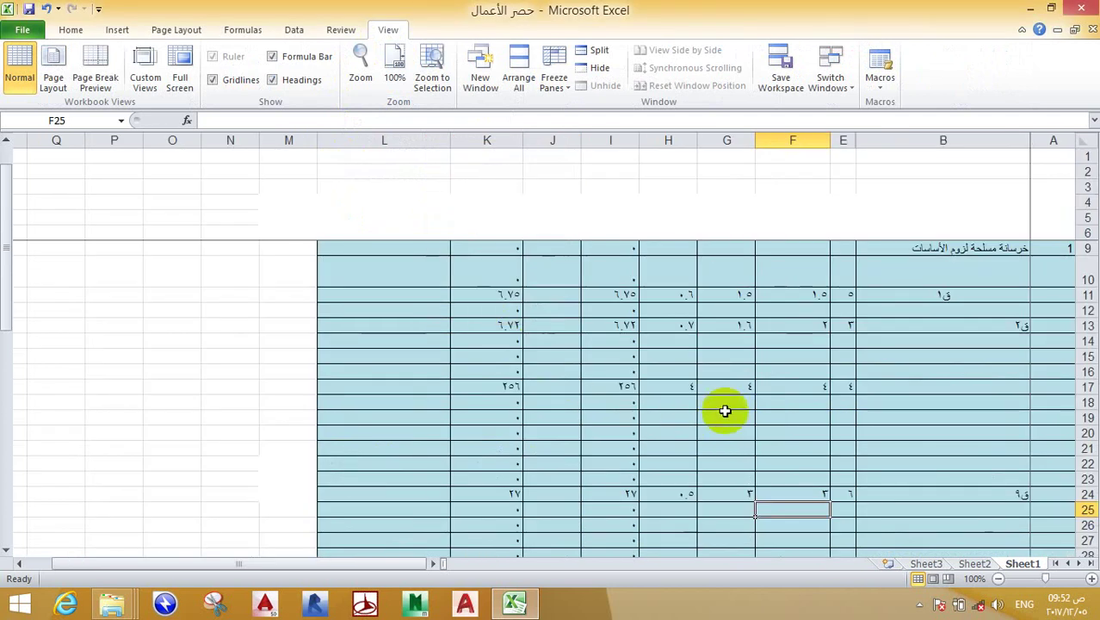
left_click(486, 451)
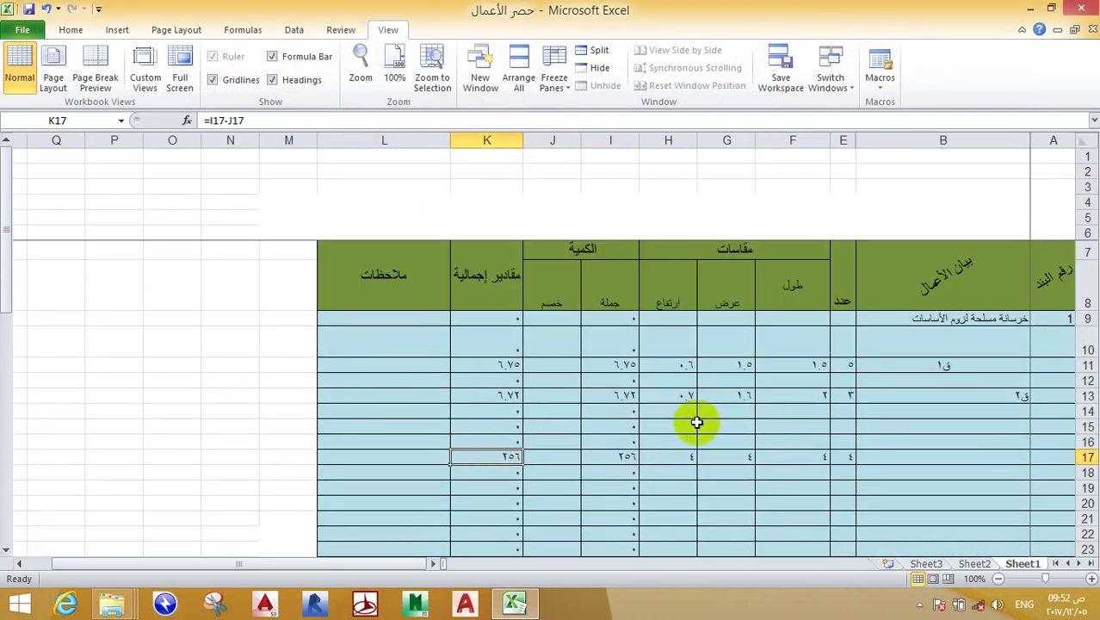
left_click(659, 426)
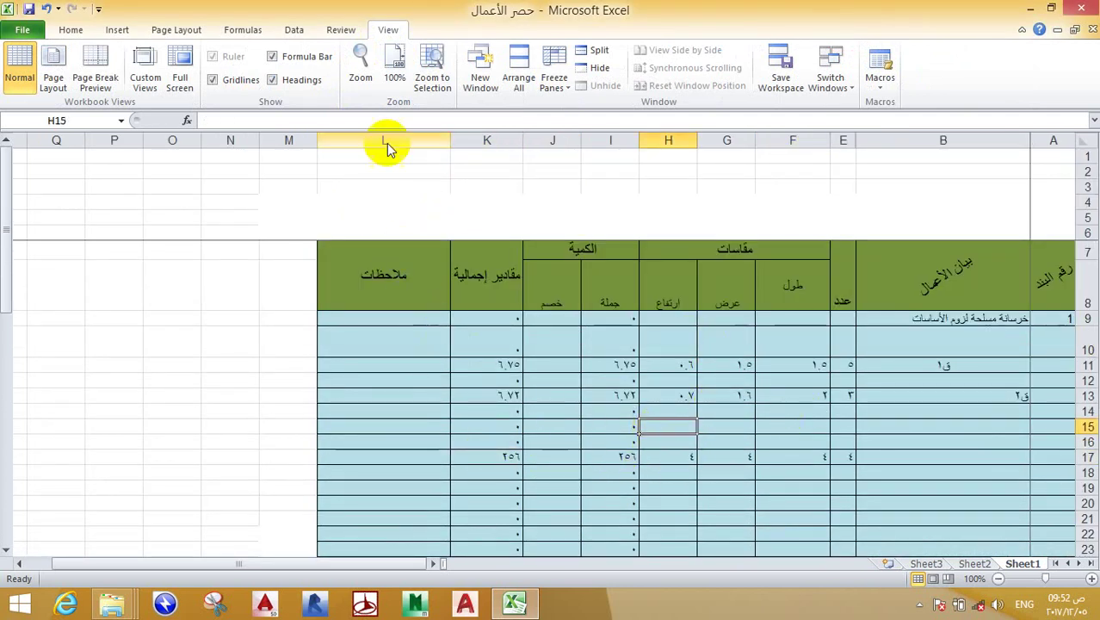
Step: Try a 200% zoom on the quantity sheet
left_click(355, 67)
left_click(451, 187)
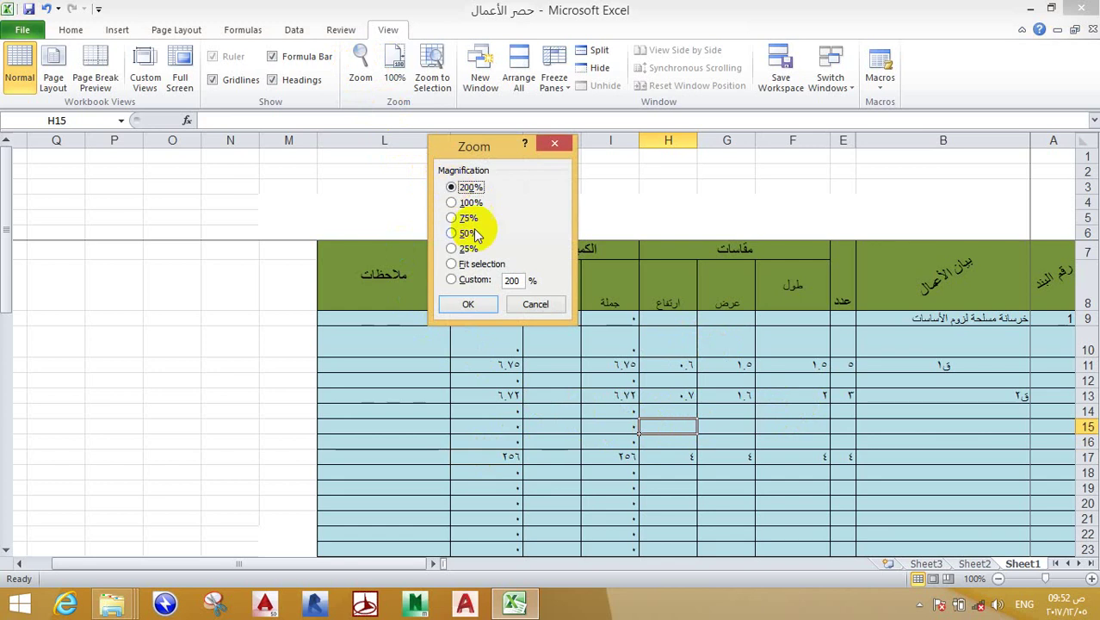
left_click(472, 306)
scroll(517, 396, "down", 2)
scroll(521, 408, "down", 6)
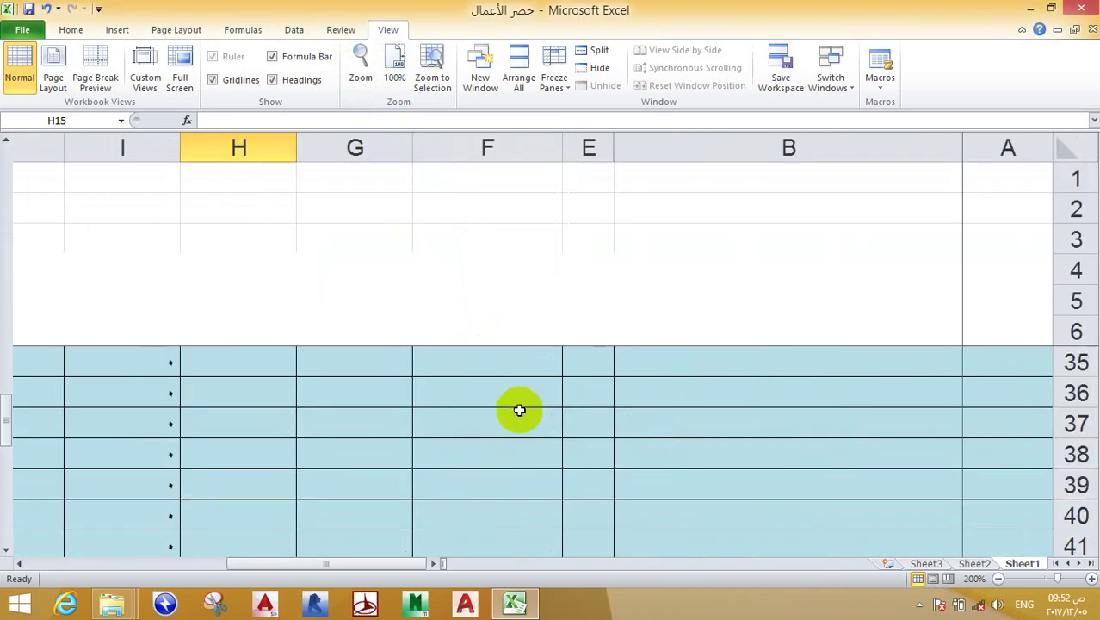
scroll(534, 405, "up", 5)
scroll(547, 402, "up", 4)
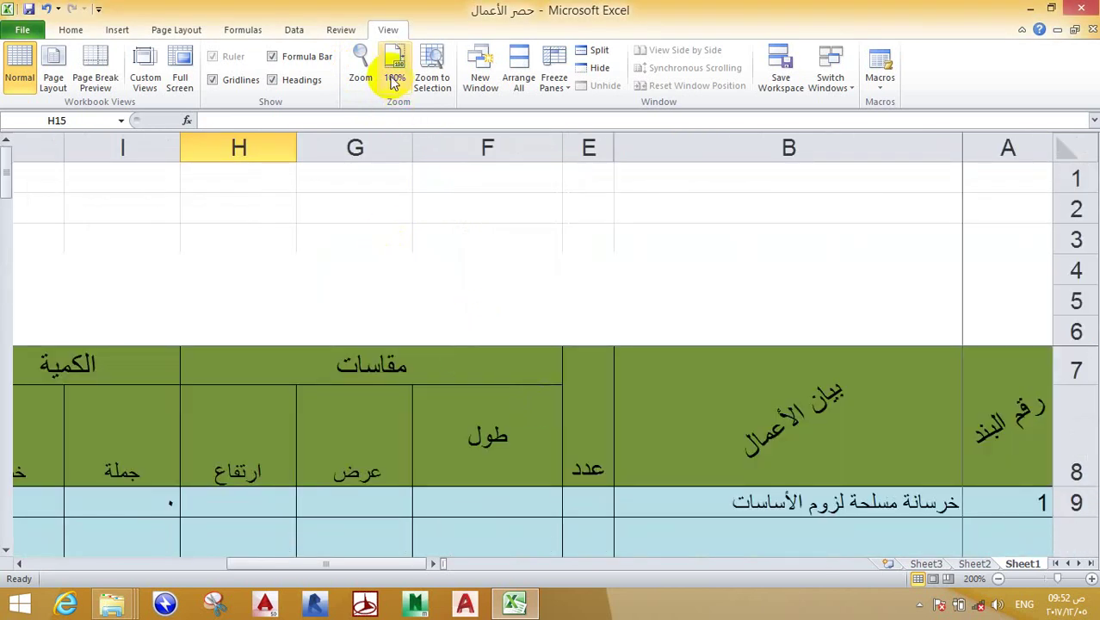
Step: Apply a custom 150% zoom to the sheet
left_click(360, 67)
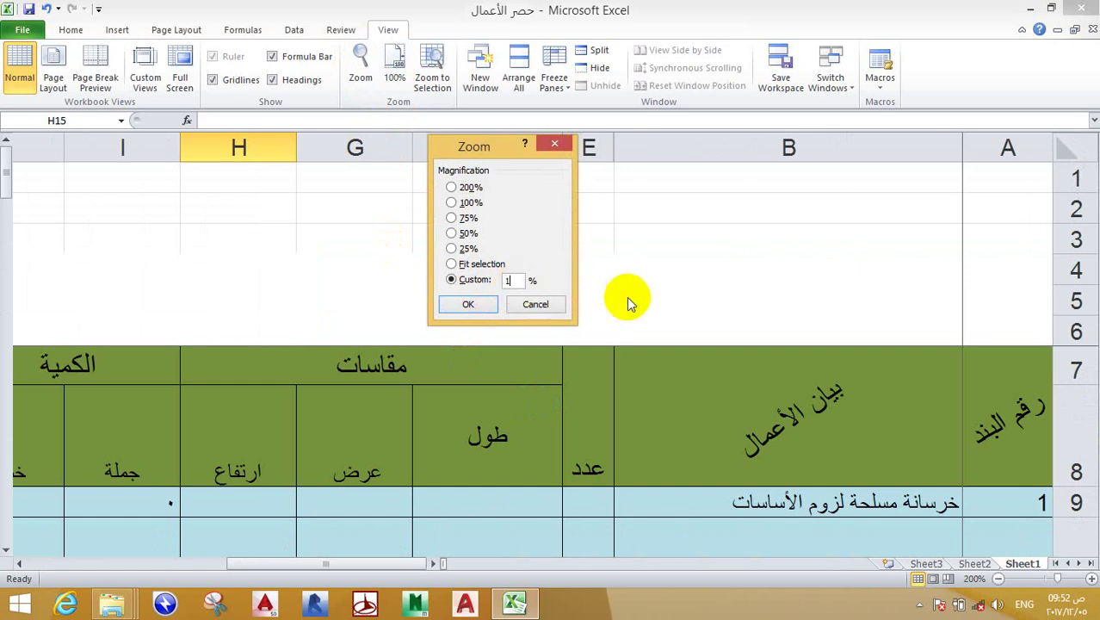
left_click(468, 304)
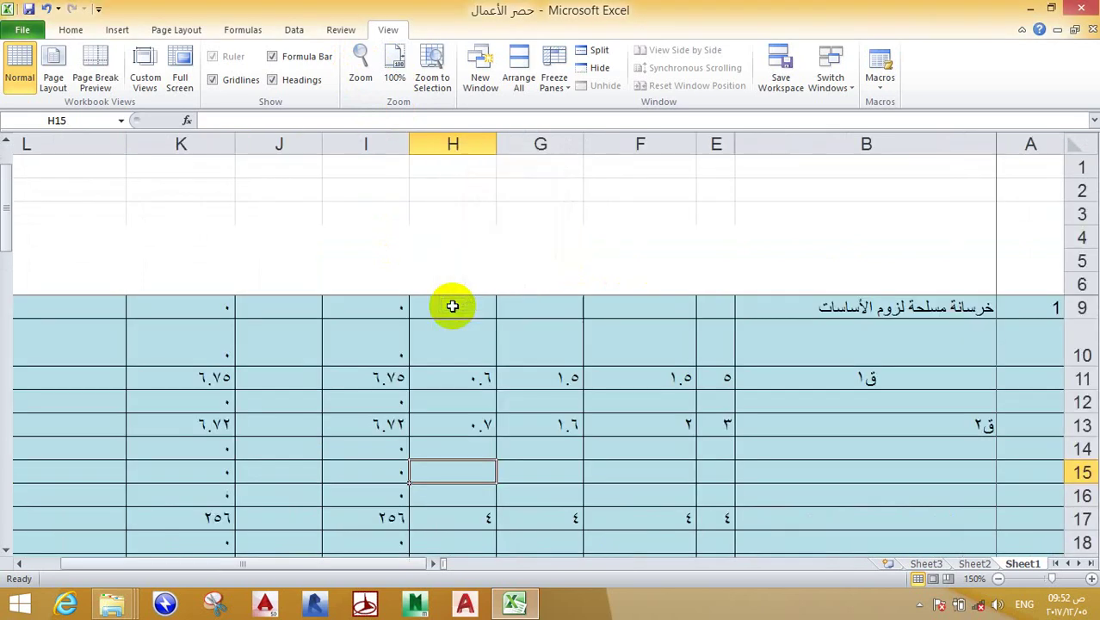
scroll(499, 327, "down", 1)
scroll(513, 333, "up", 2)
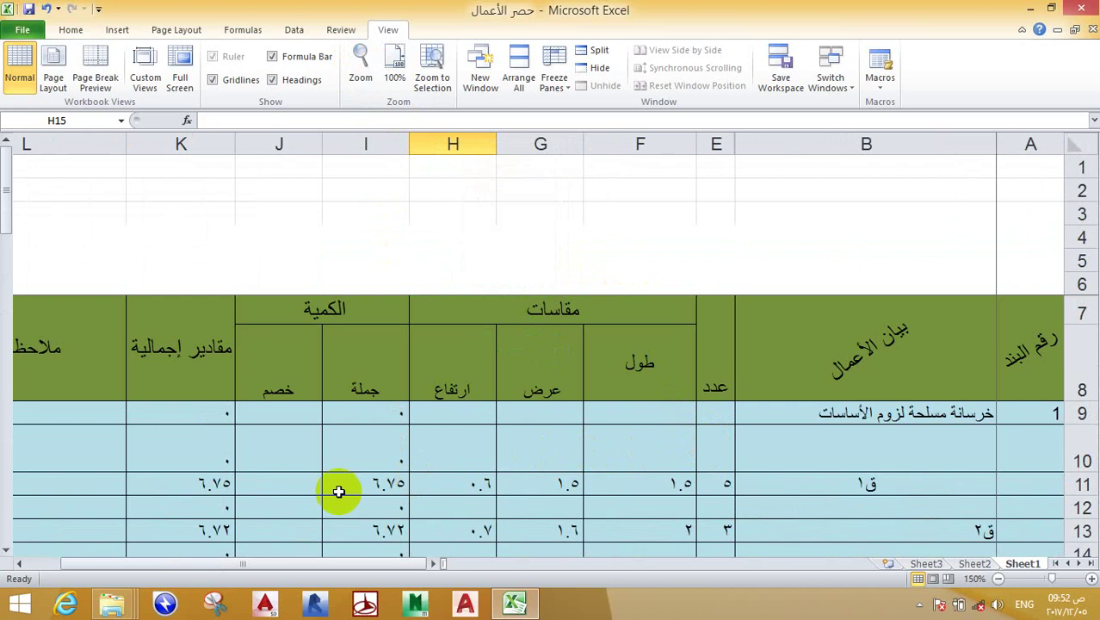